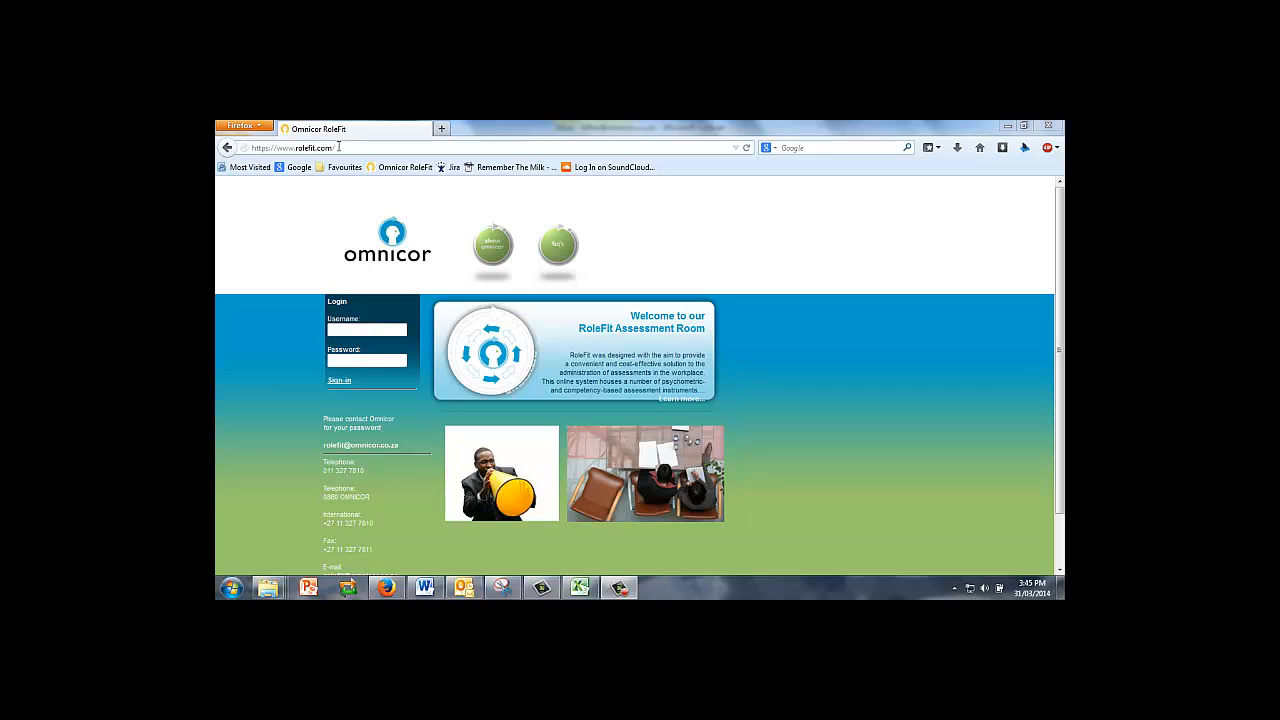
Sign in to RoleFit with the saved username and the account password.
click(340, 327)
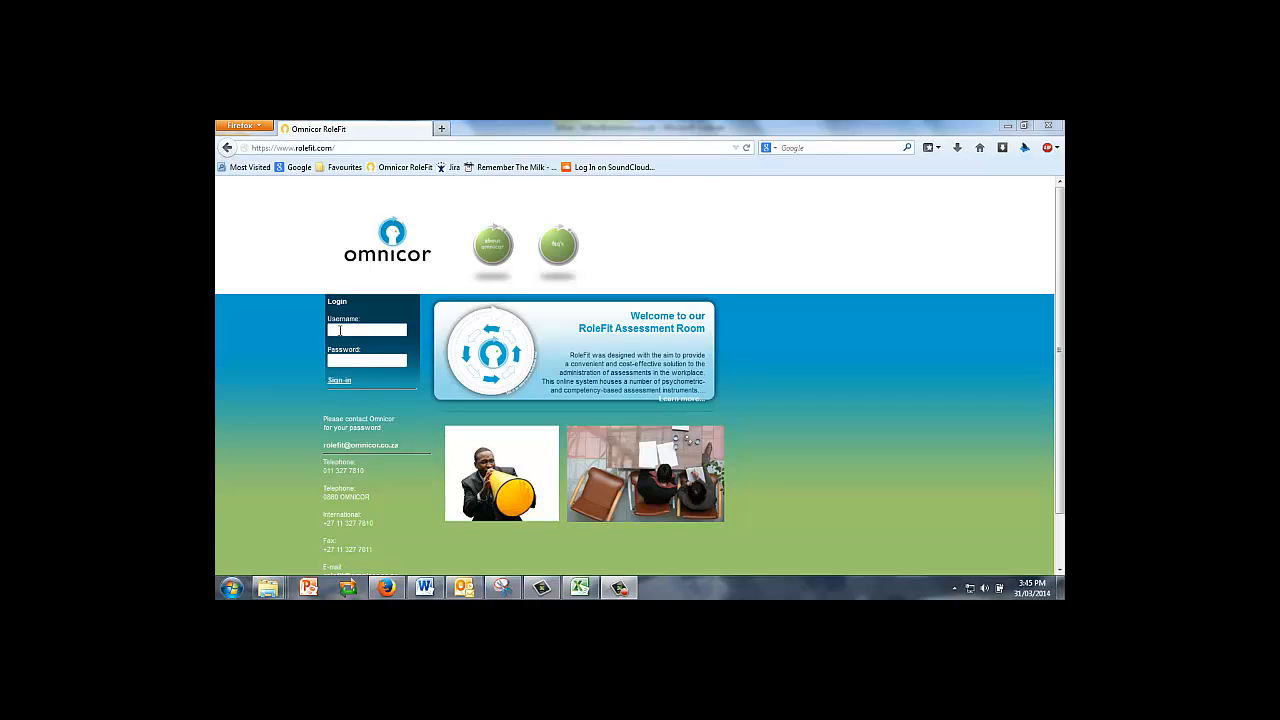
click(340, 330)
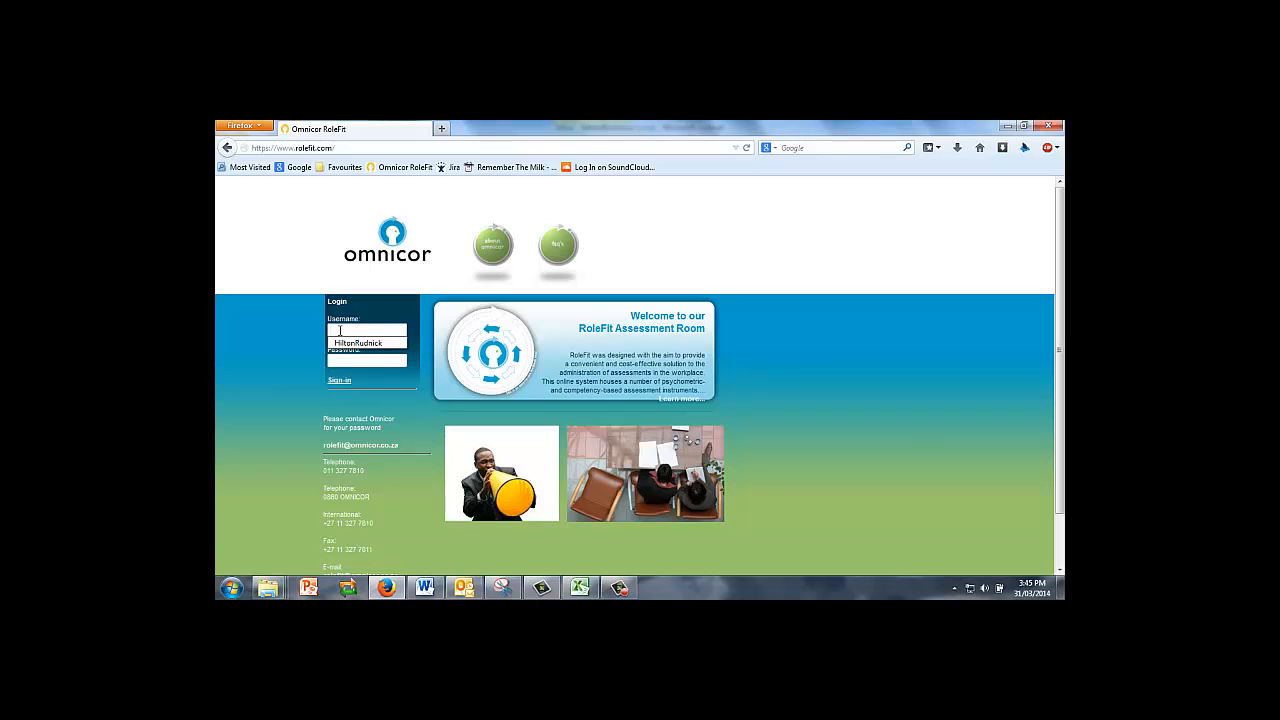
key(ctrl+v)
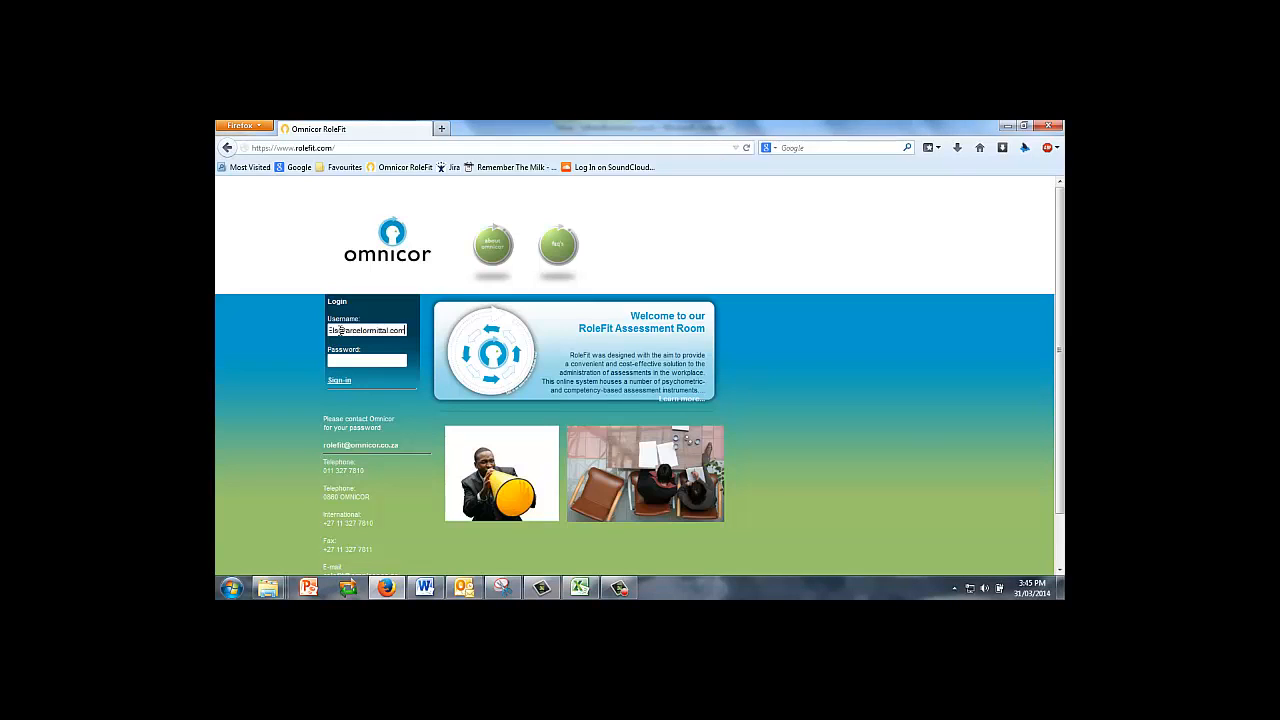
click(339, 361)
text(•••••••)
drag(1062, 370, 1062, 462)
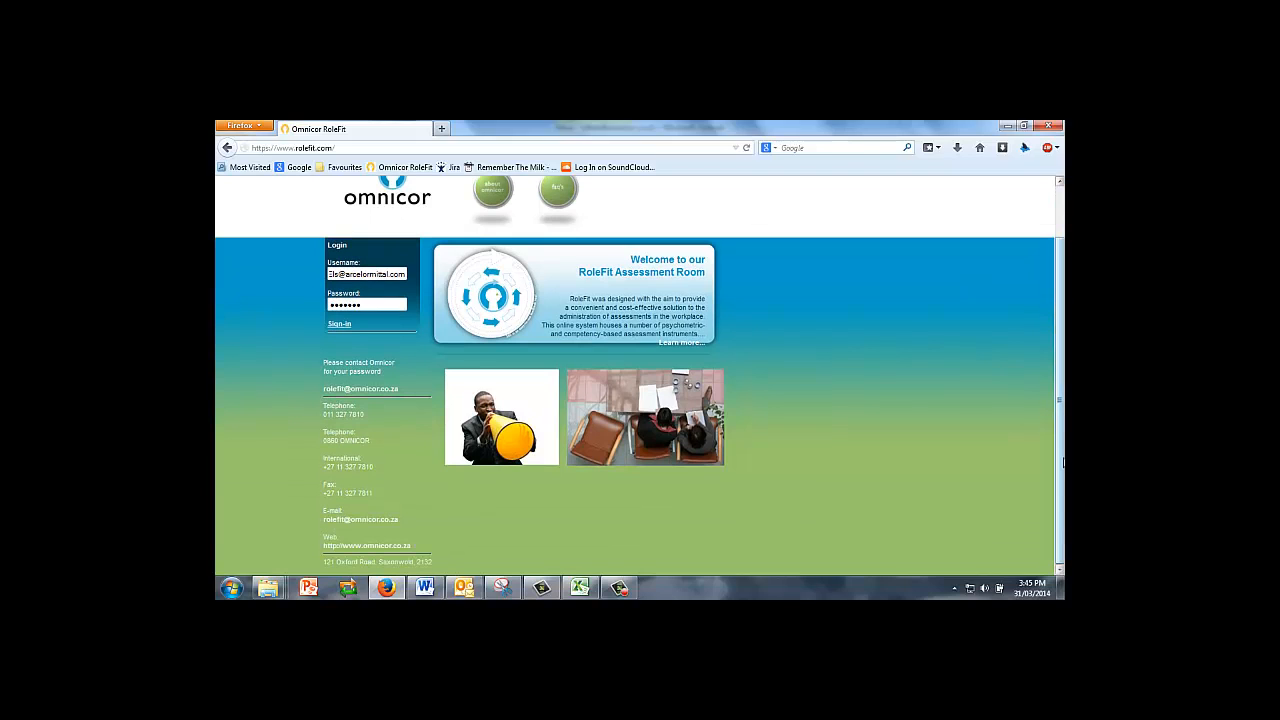
click(341, 326)
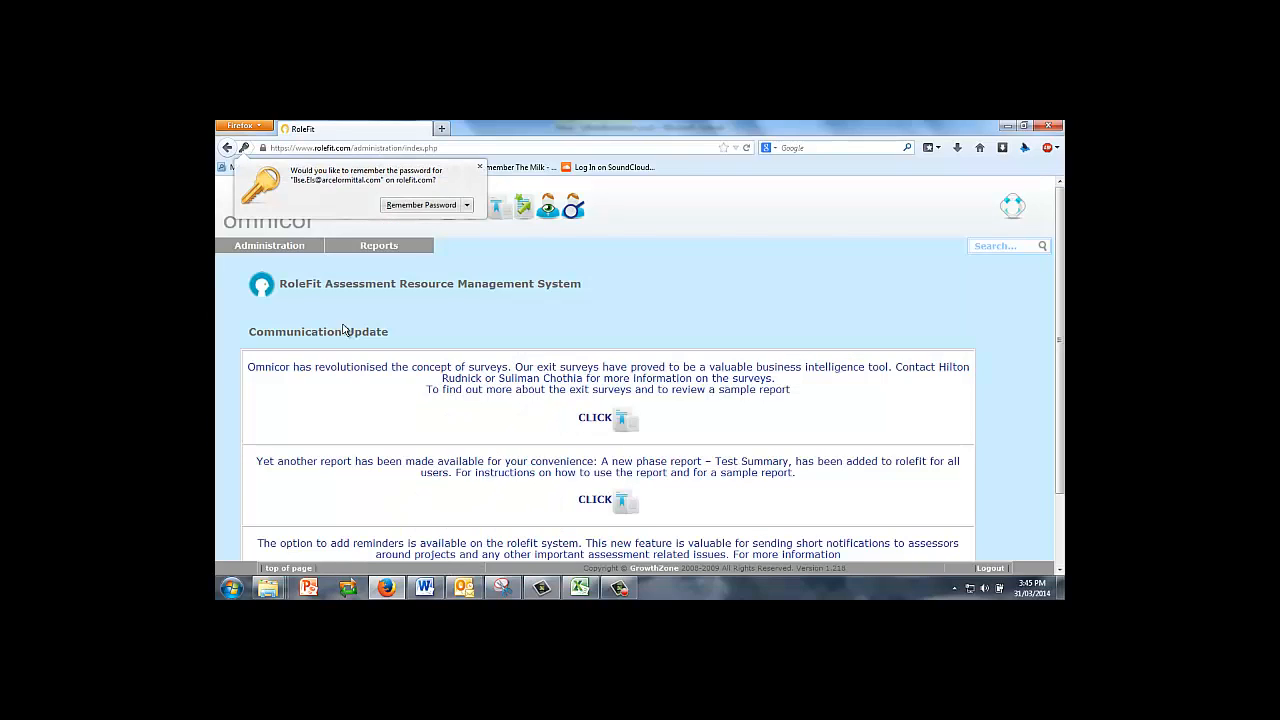
Dismiss the remember-password prompt and open the Phase 1 candidate list.
click(479, 166)
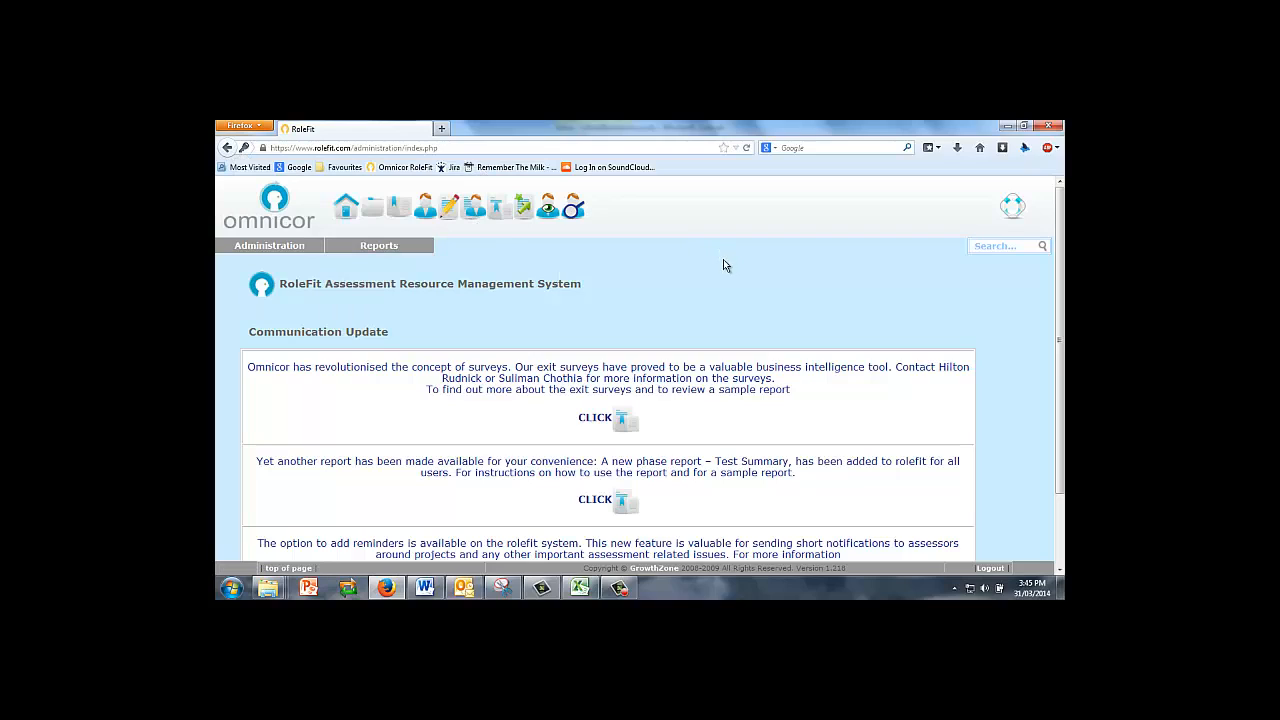
click(424, 210)
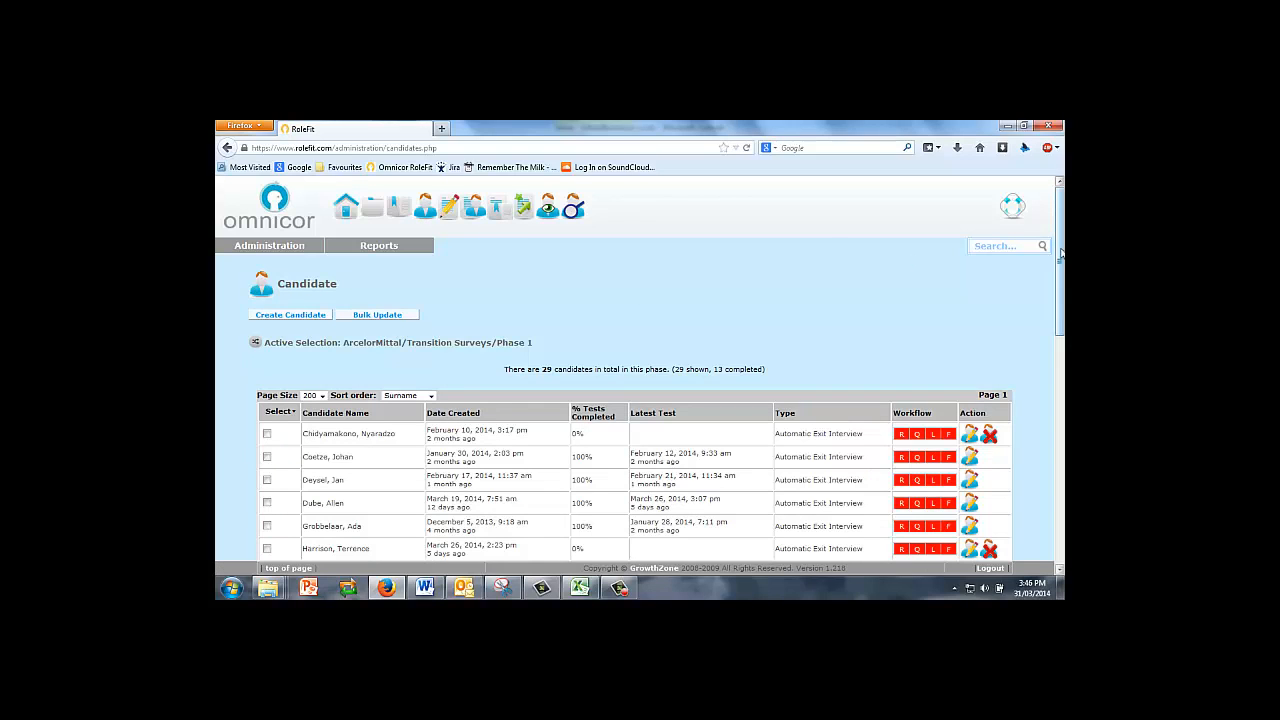
drag(1061, 260, 1061, 265)
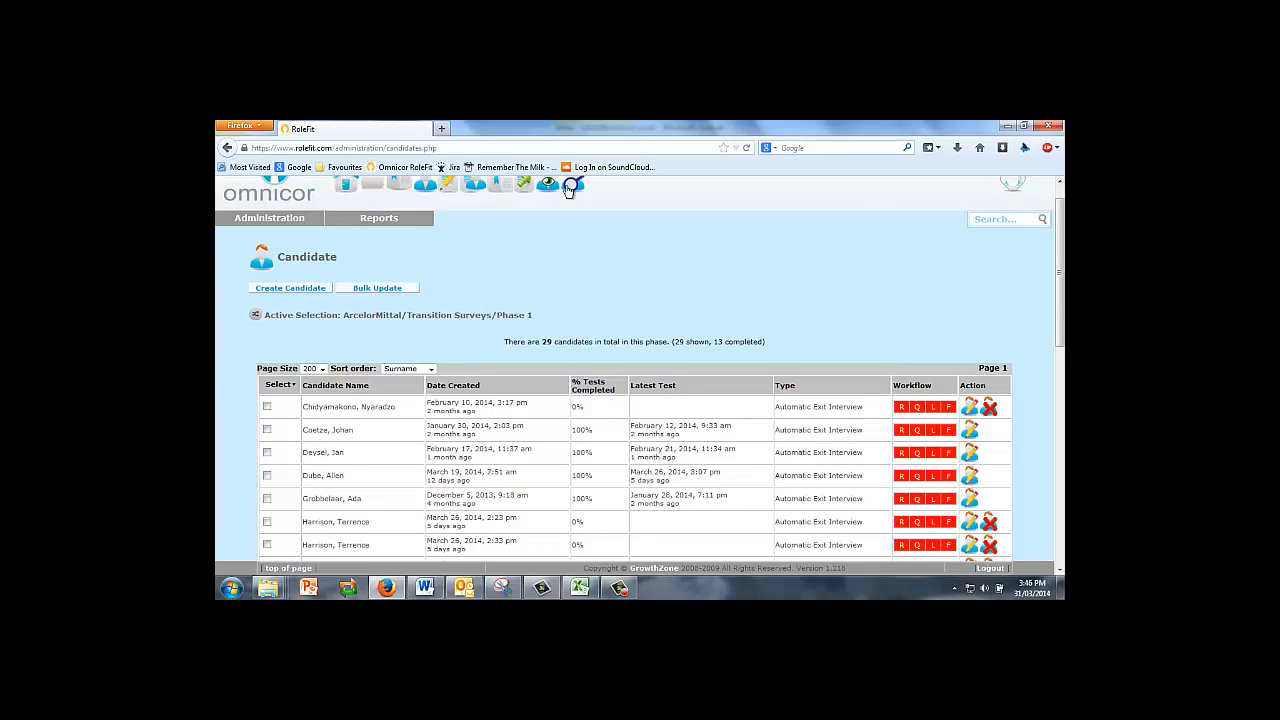
Create a new candidate, entering their surname and first name, with movement type Exit.
click(294, 290)
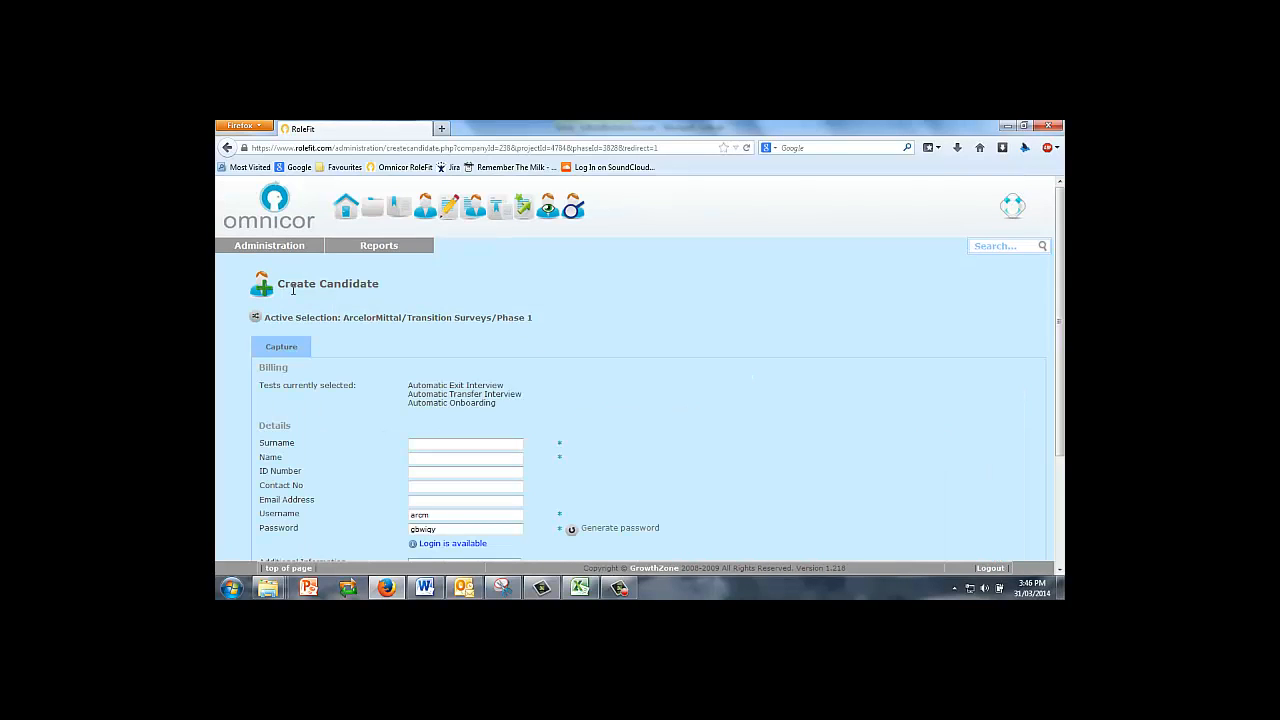
click(427, 444)
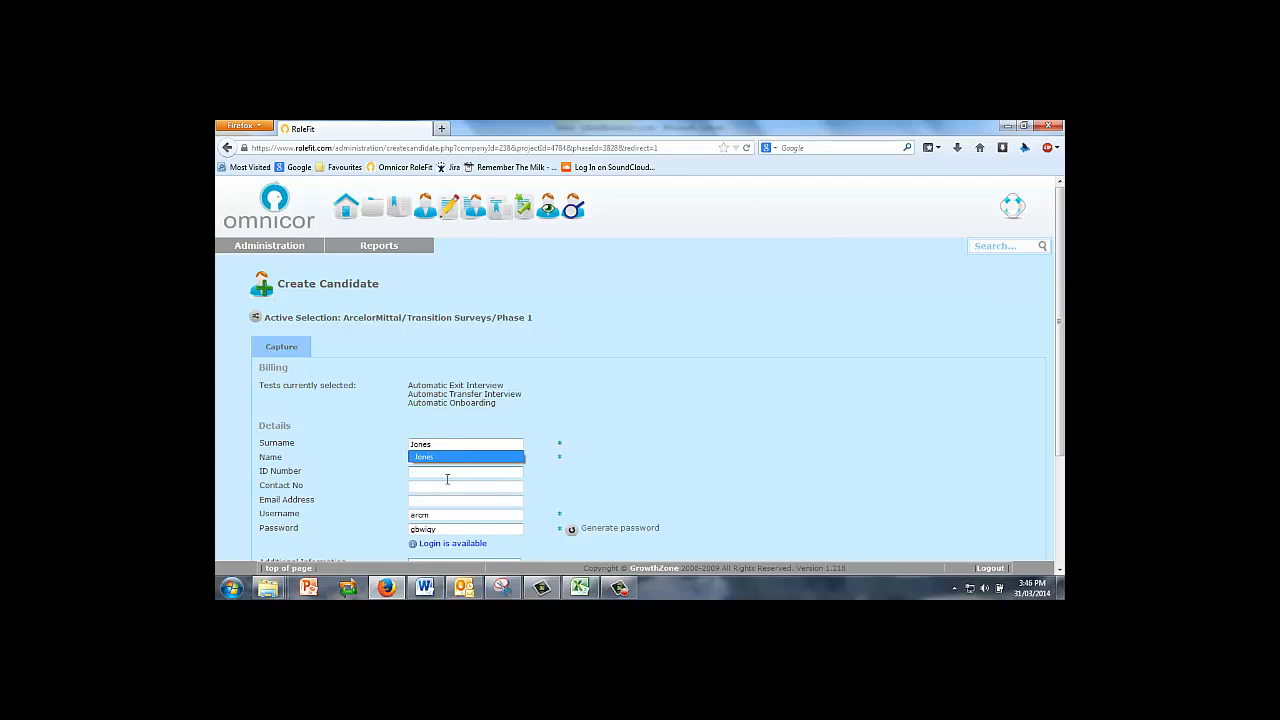
click(430, 456)
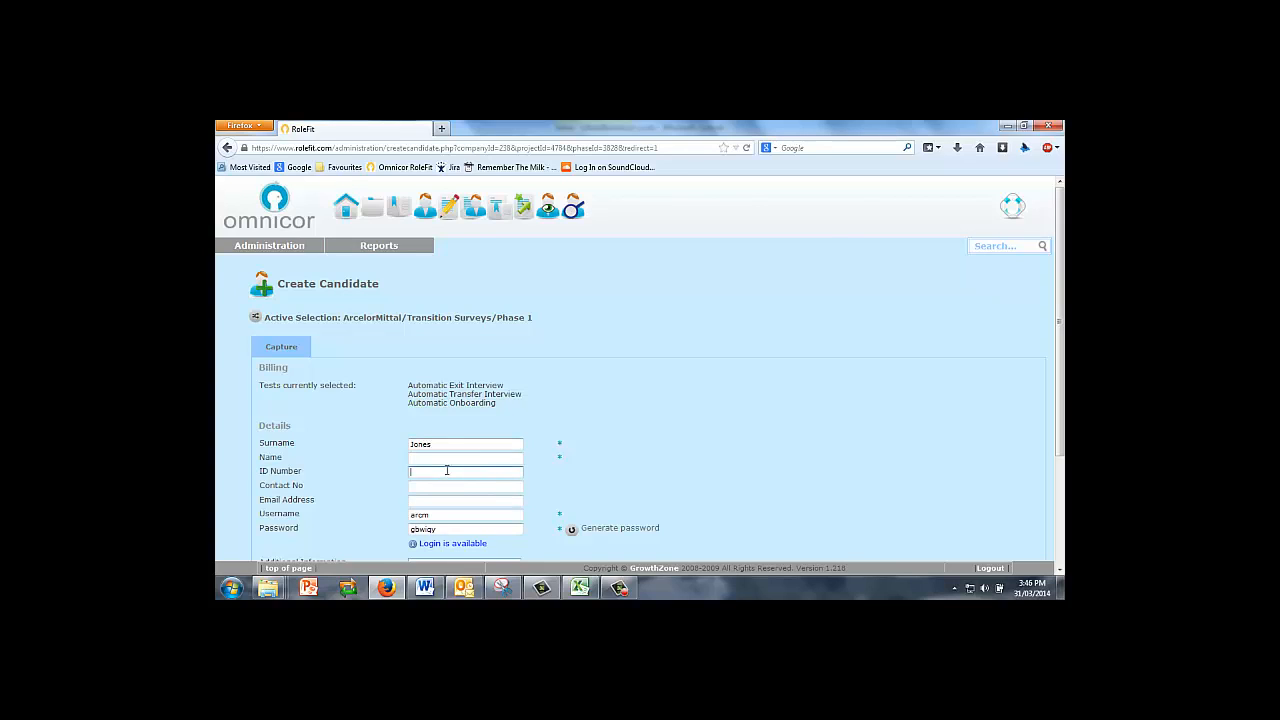
click(444, 471)
click(437, 458)
scroll(1061, 283, down, 2)
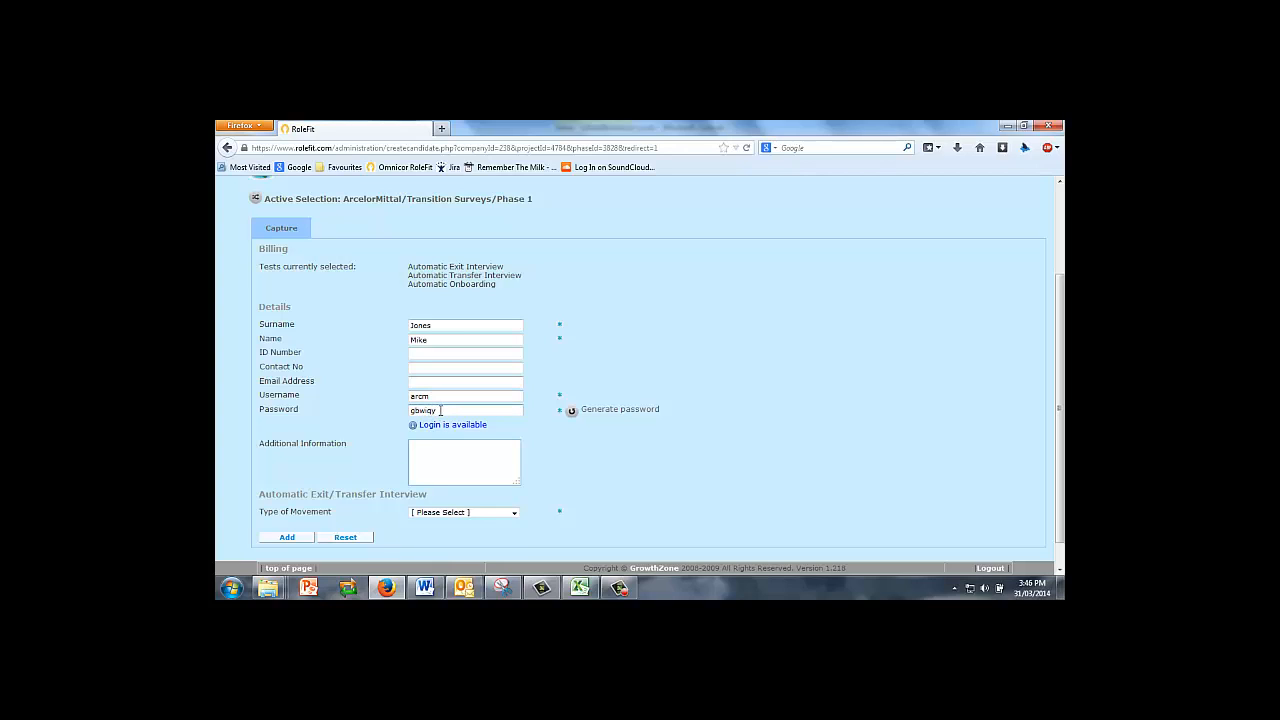
click(515, 513)
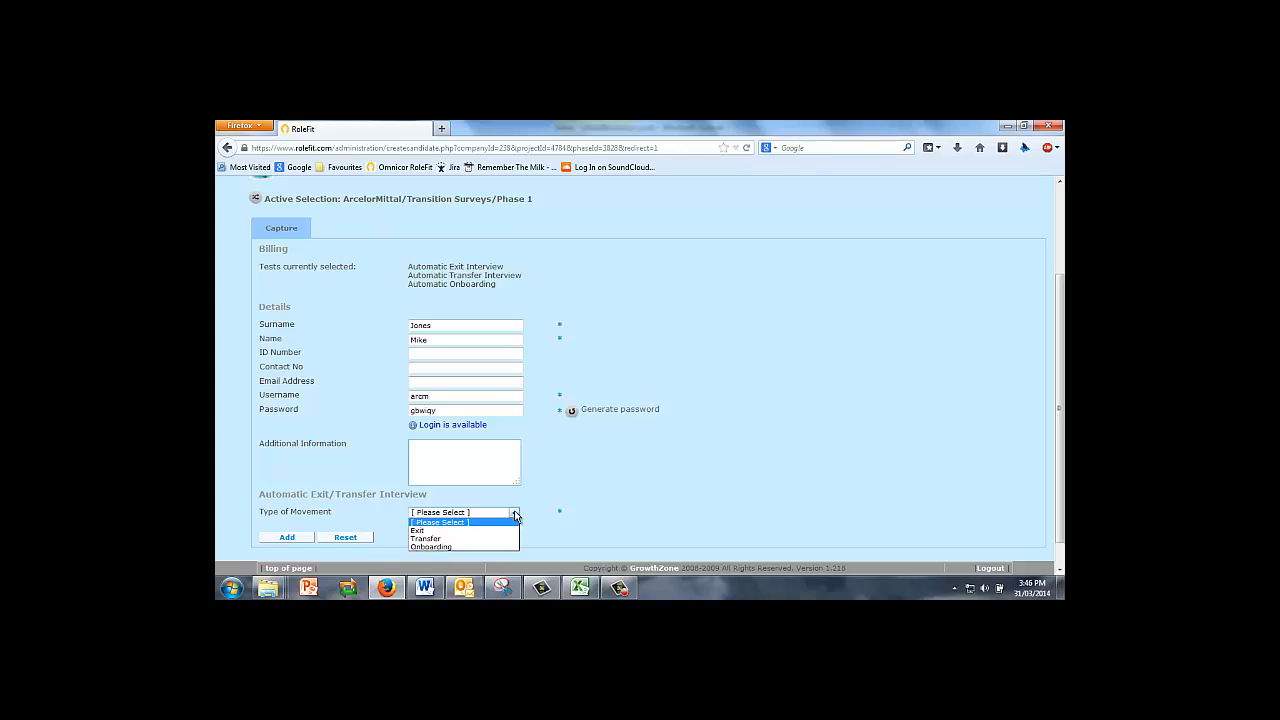
click(421, 532)
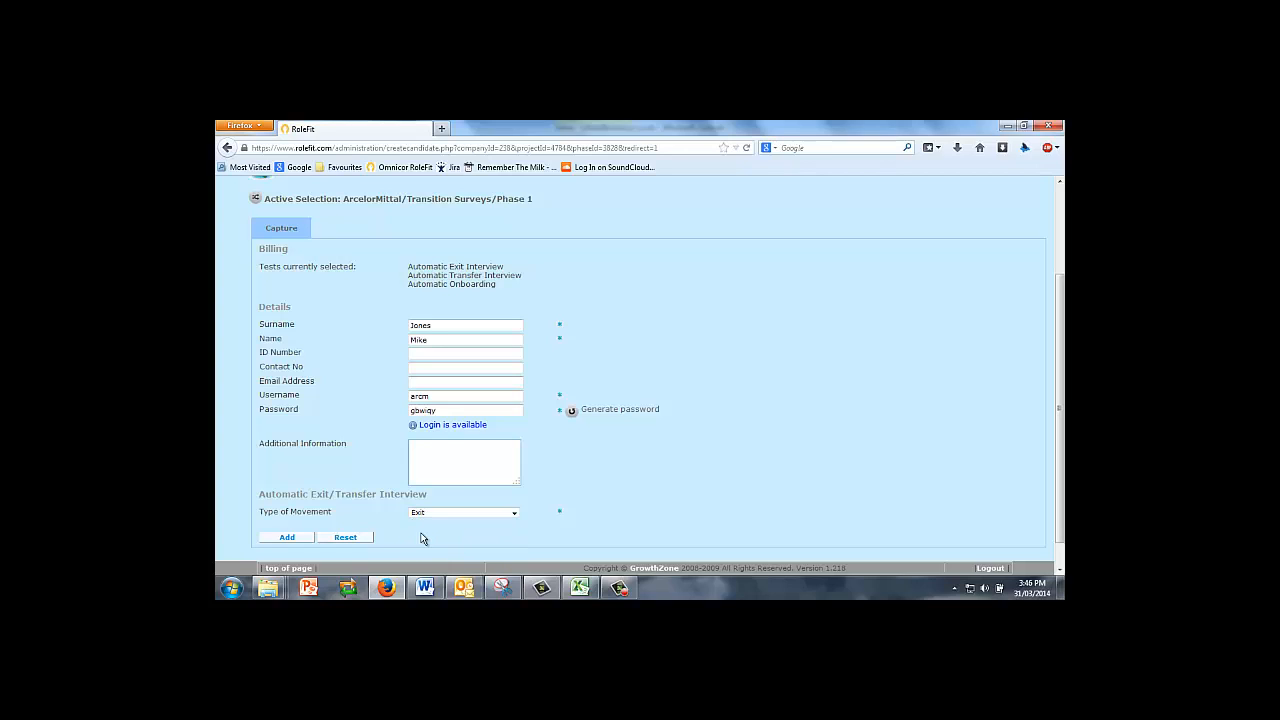
Add the new candidate record and dismiss the Windows colour-scheme warning.
click(297, 539)
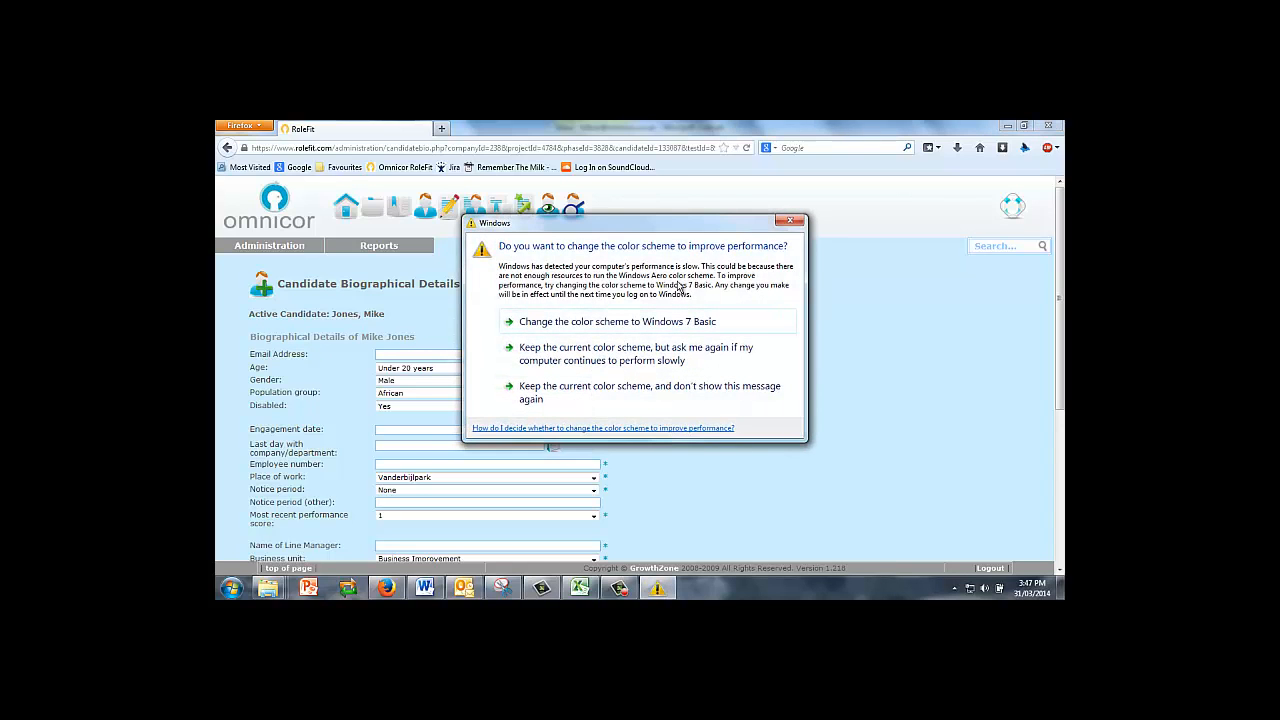
click(790, 220)
Enter the candidate's e-mail address, accepting the suggested match.
click(390, 353)
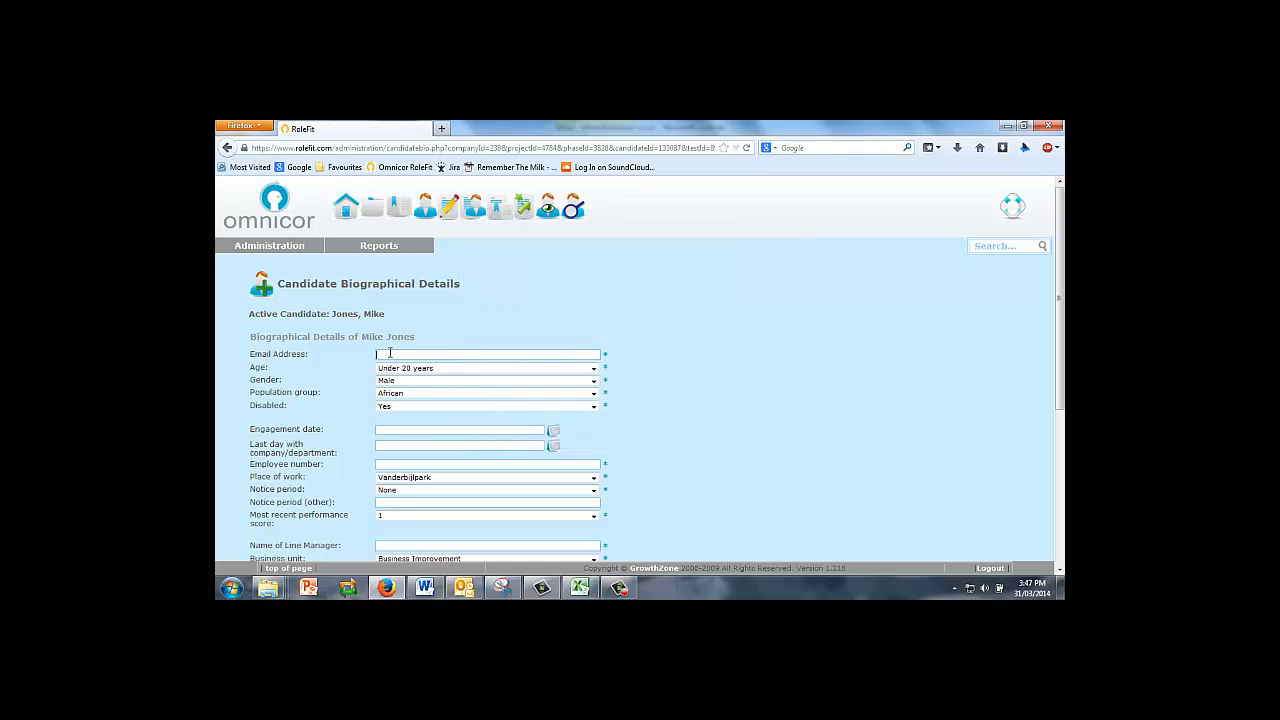
key(BackSpace)
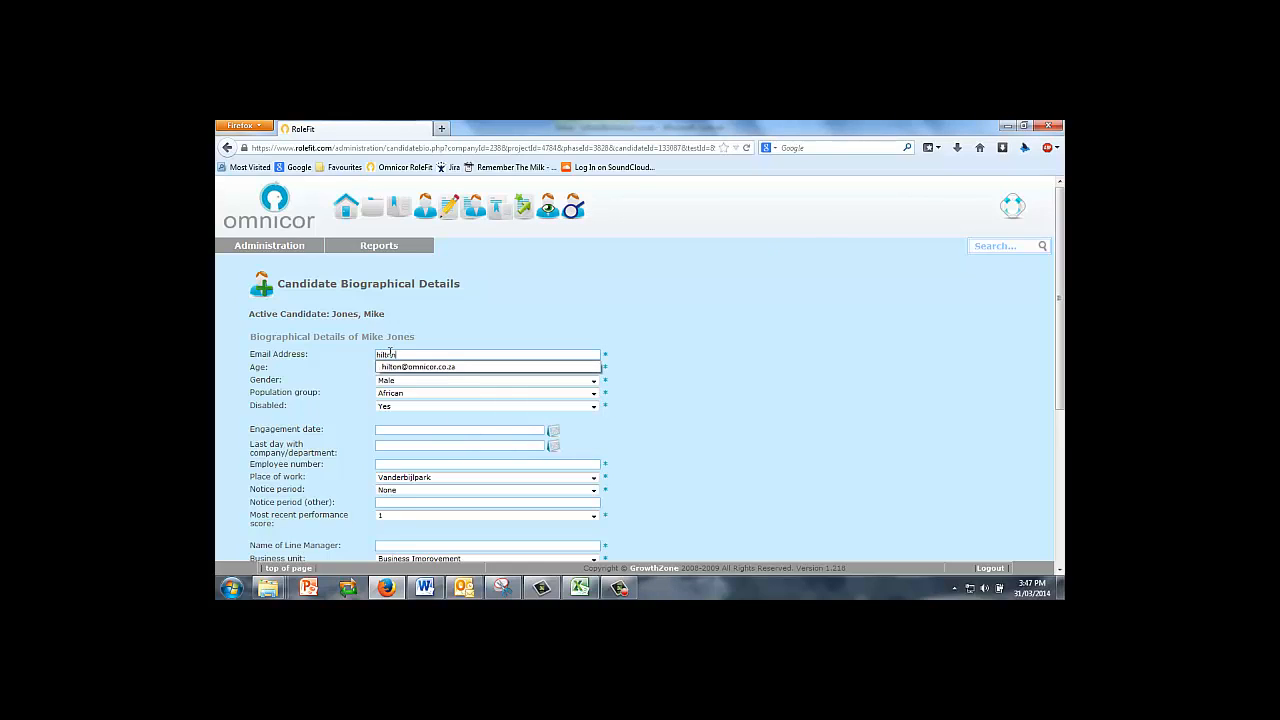
click(404, 368)
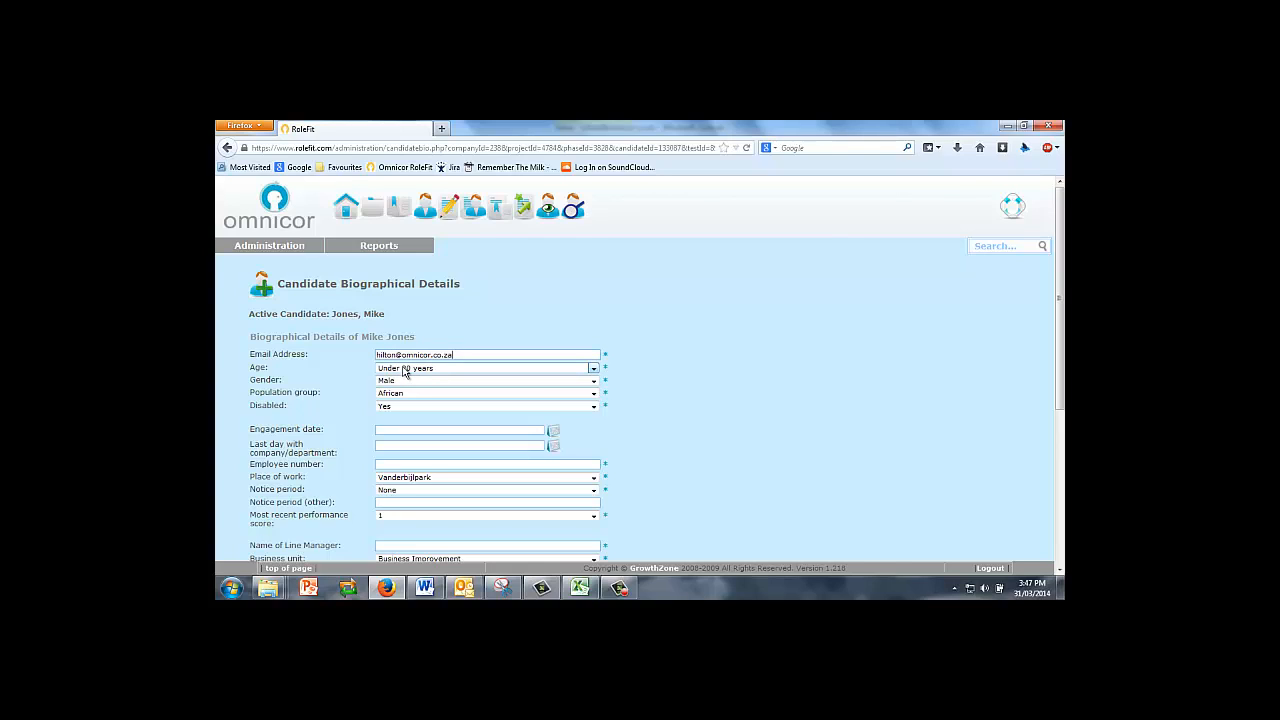
Set population group to Coloured and disabled status to No.
click(594, 396)
click(432, 420)
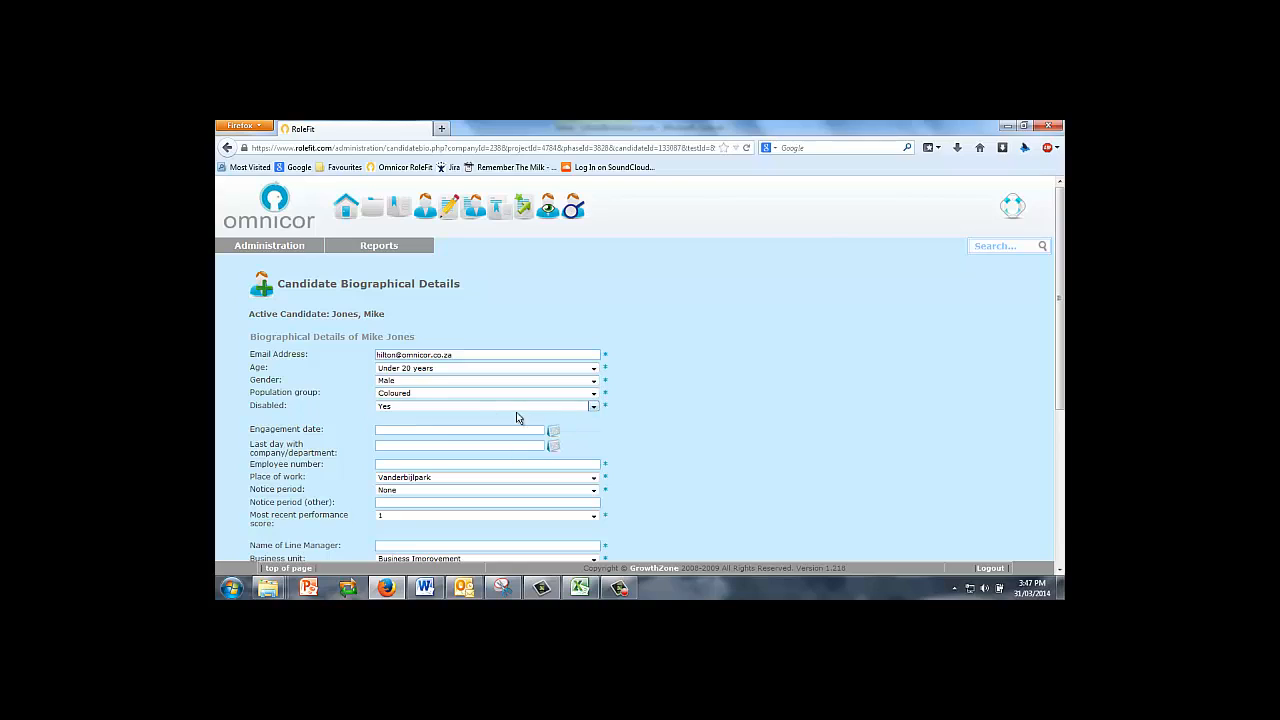
click(594, 406)
click(438, 424)
Set engagement date to 2008-03-10 and last working day to 2014-03-31.
scroll(851, 382, down, 2)
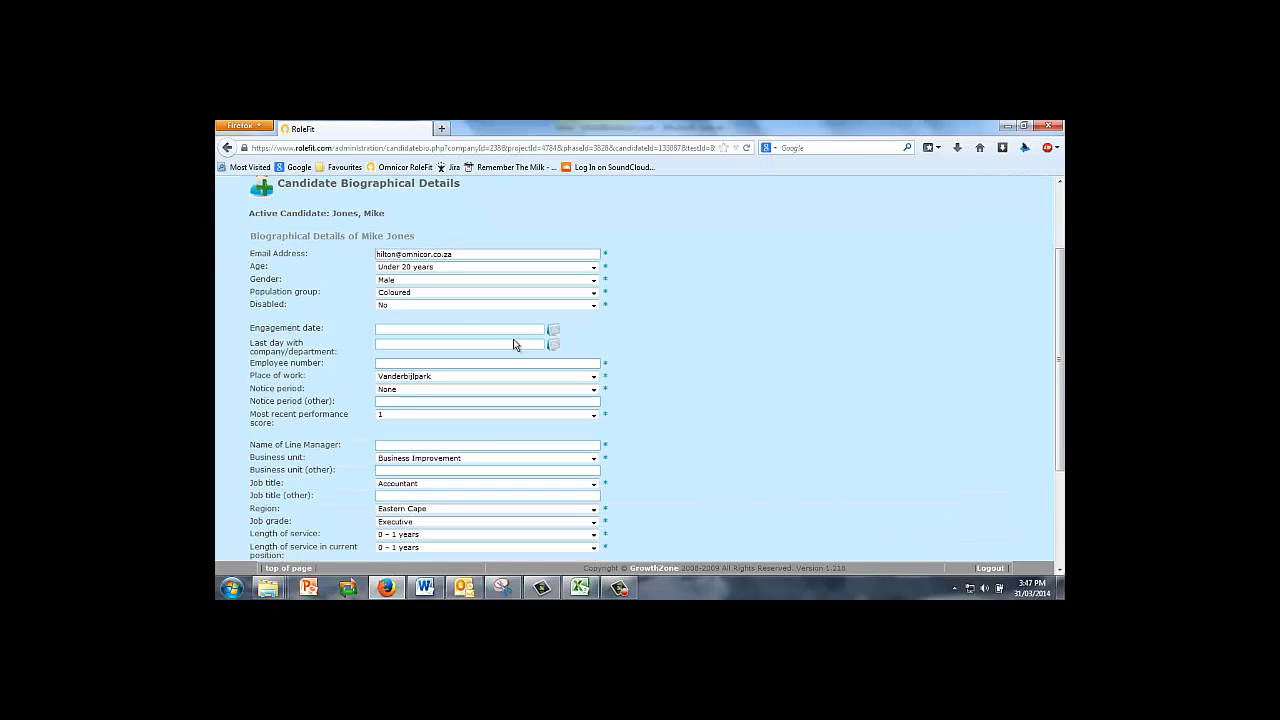
click(555, 332)
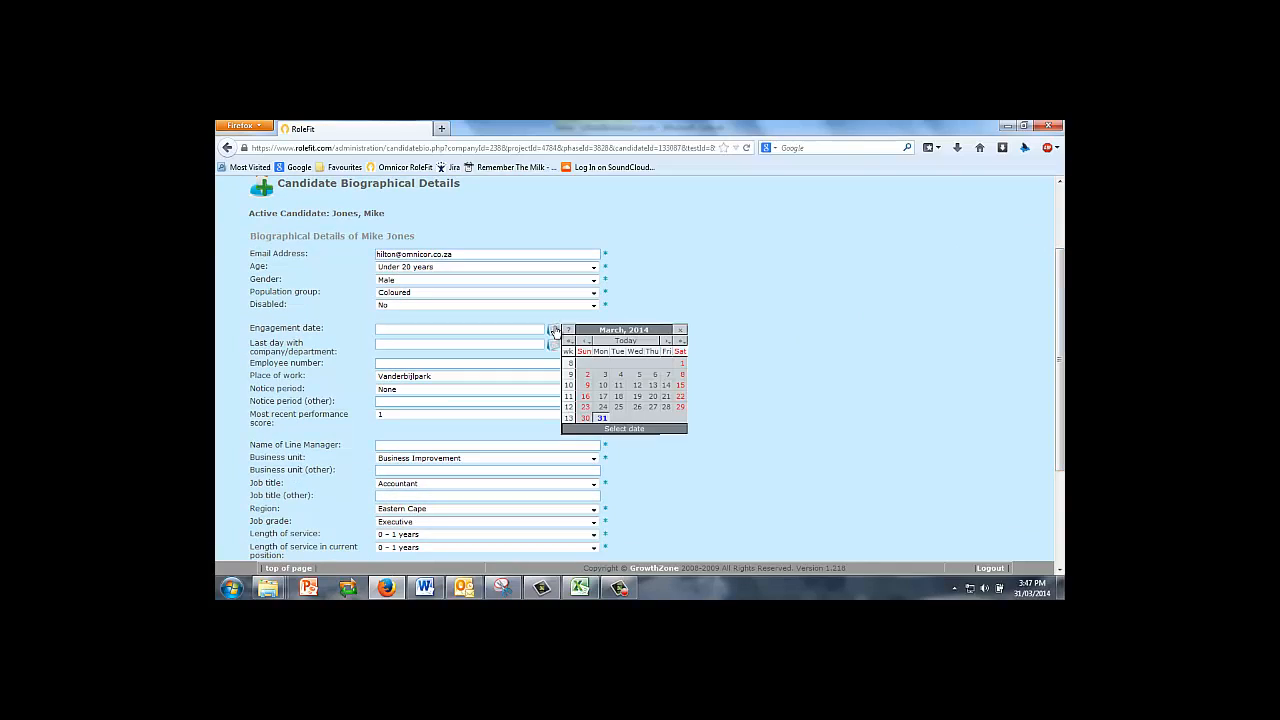
click(570, 341)
click(570, 341)
click(570, 341)
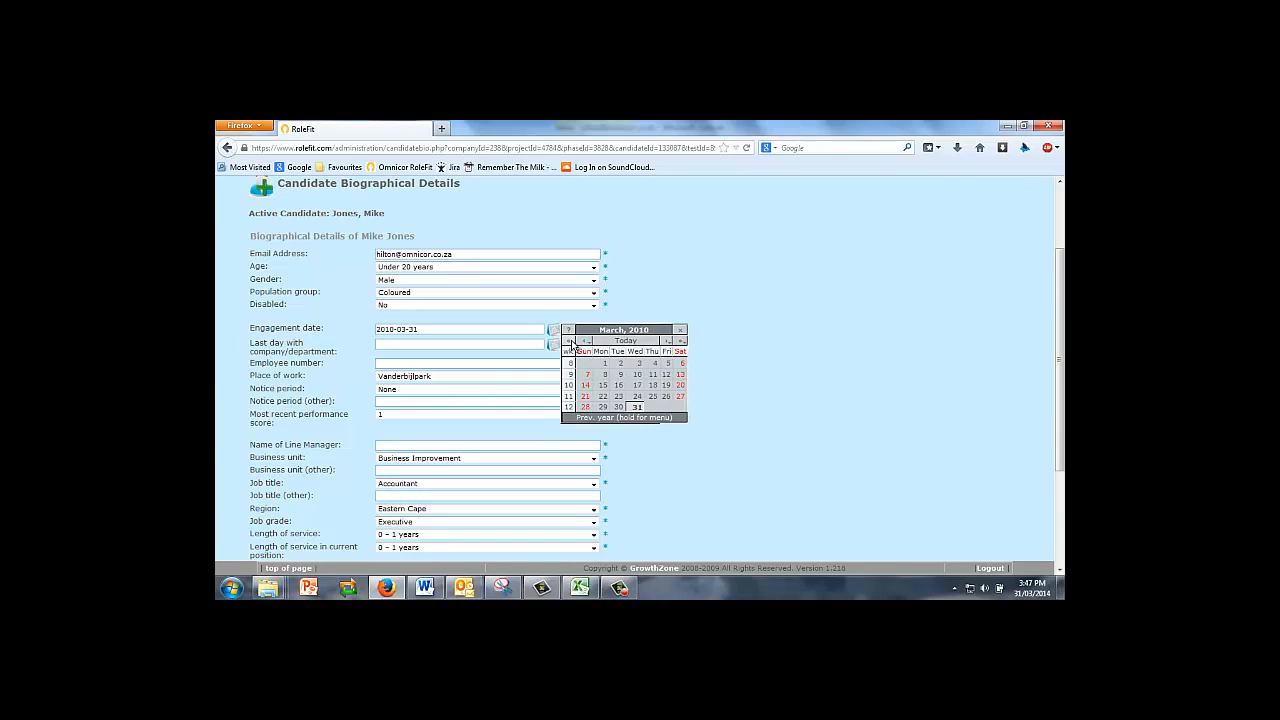
click(570, 341)
click(570, 341)
click(570, 341)
click(602, 386)
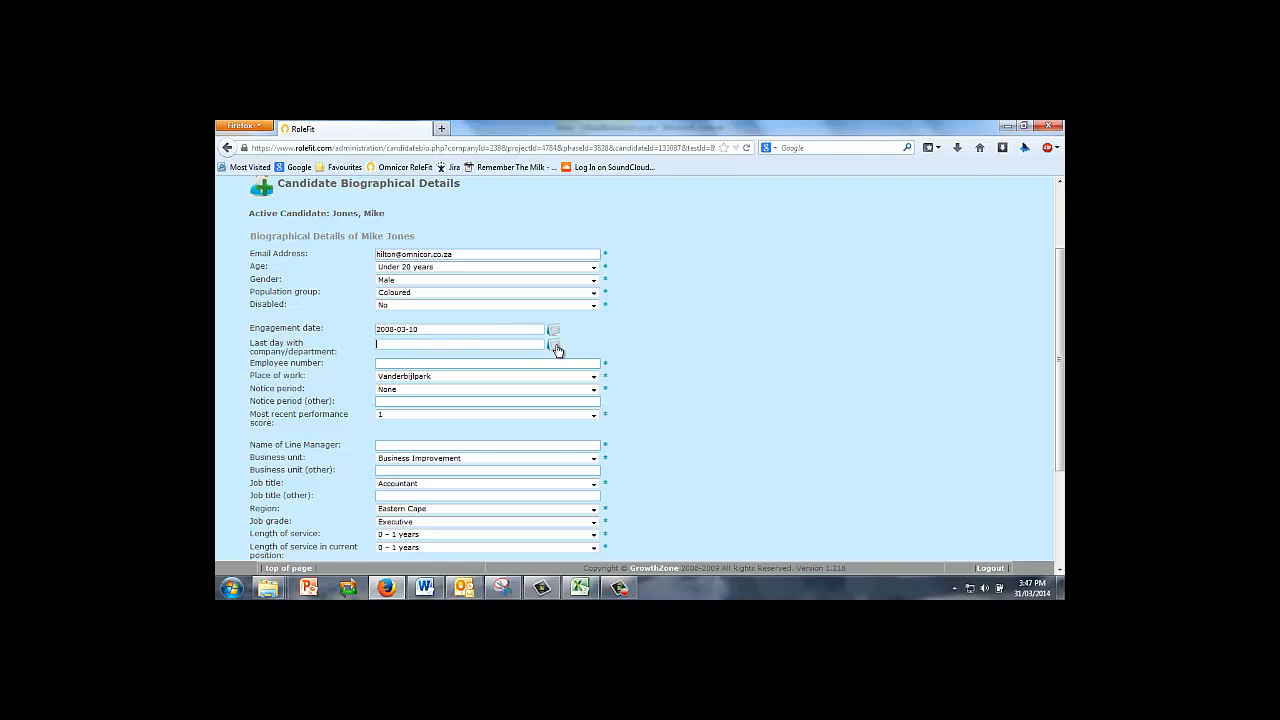
click(554, 344)
click(602, 433)
Fill in the candidate's identification number and set notice period to 2 months.
click(593, 395)
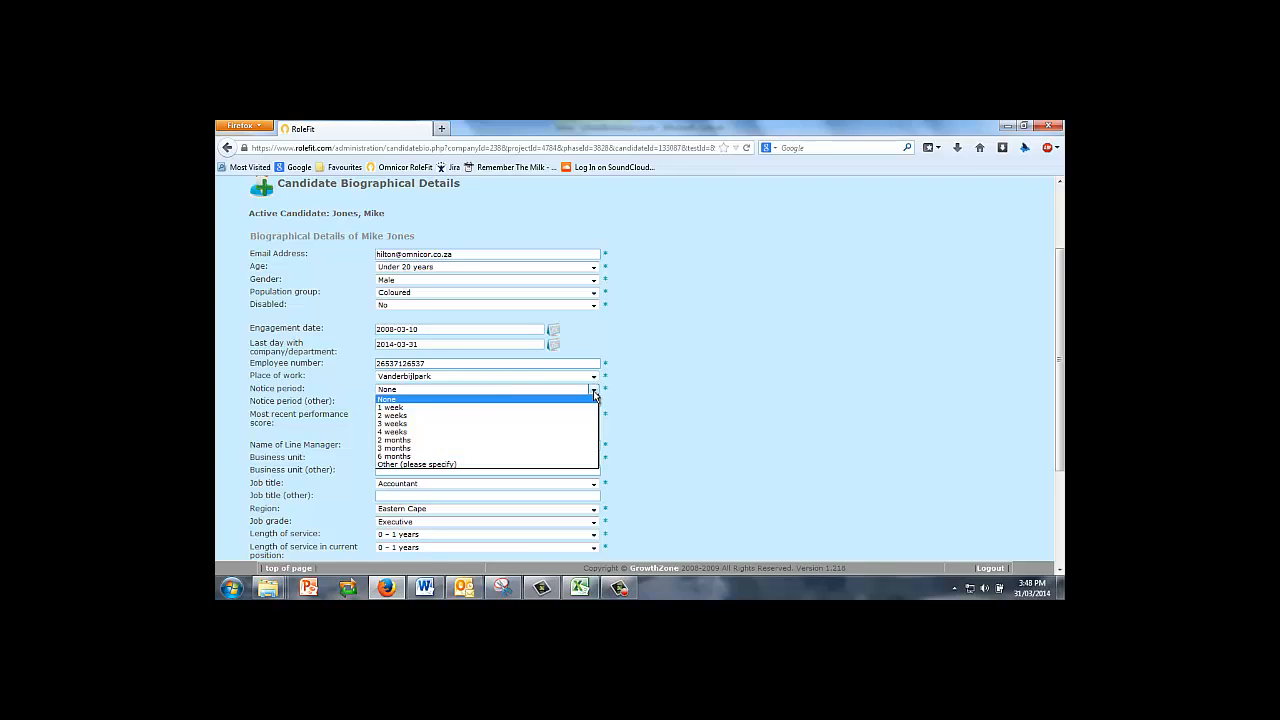
click(386, 441)
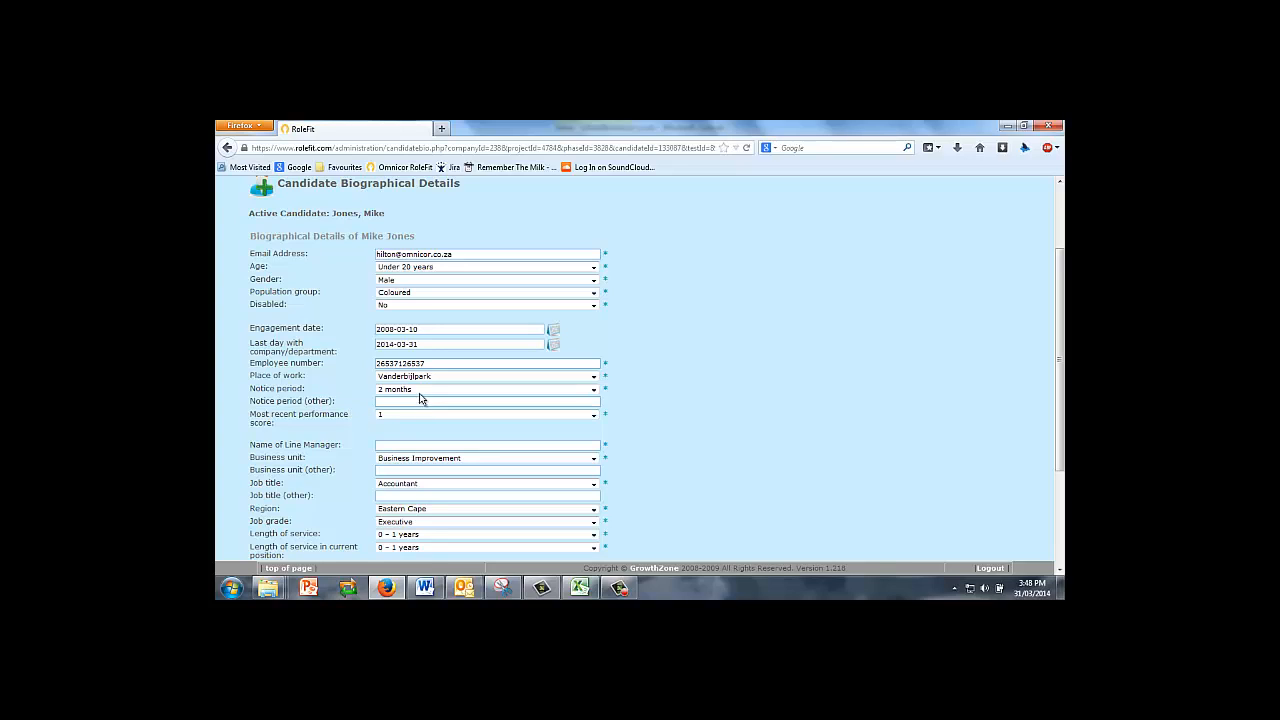
Set performance score to 4 and pick the line manager's name from the suggestions.
click(595, 415)
click(389, 451)
click(417, 445)
text(J)
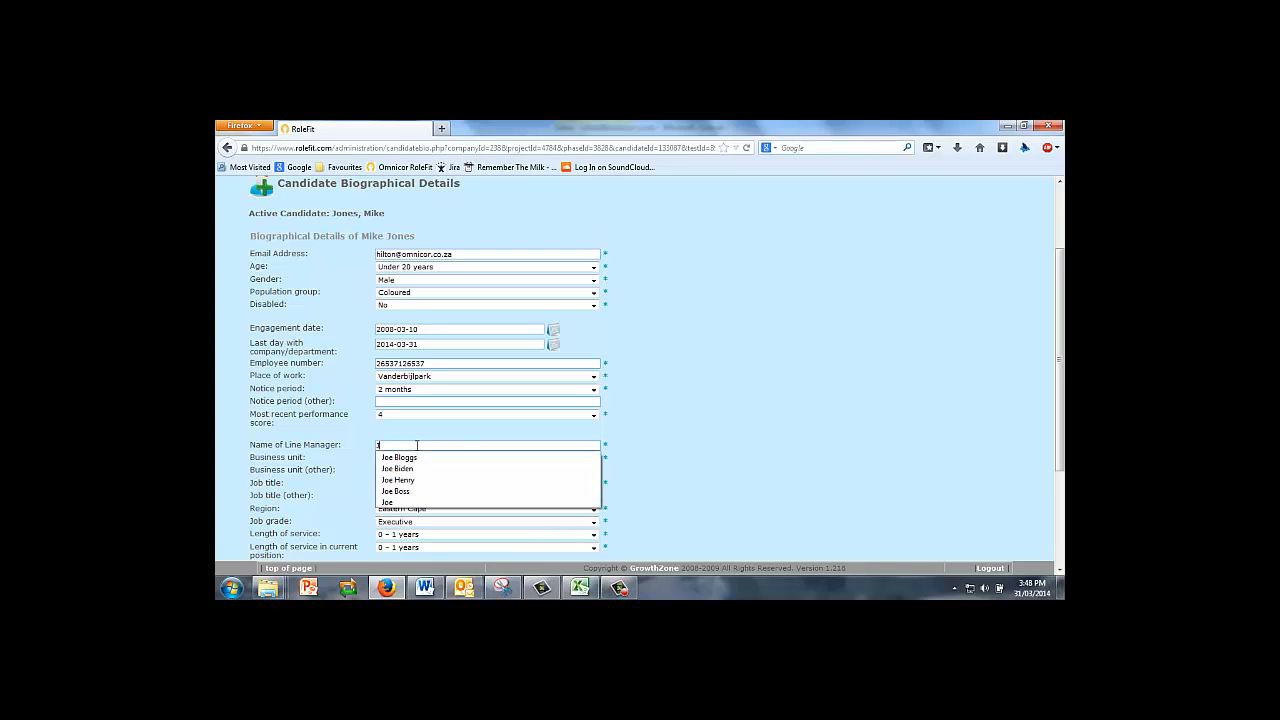
text(oe Bloggs)
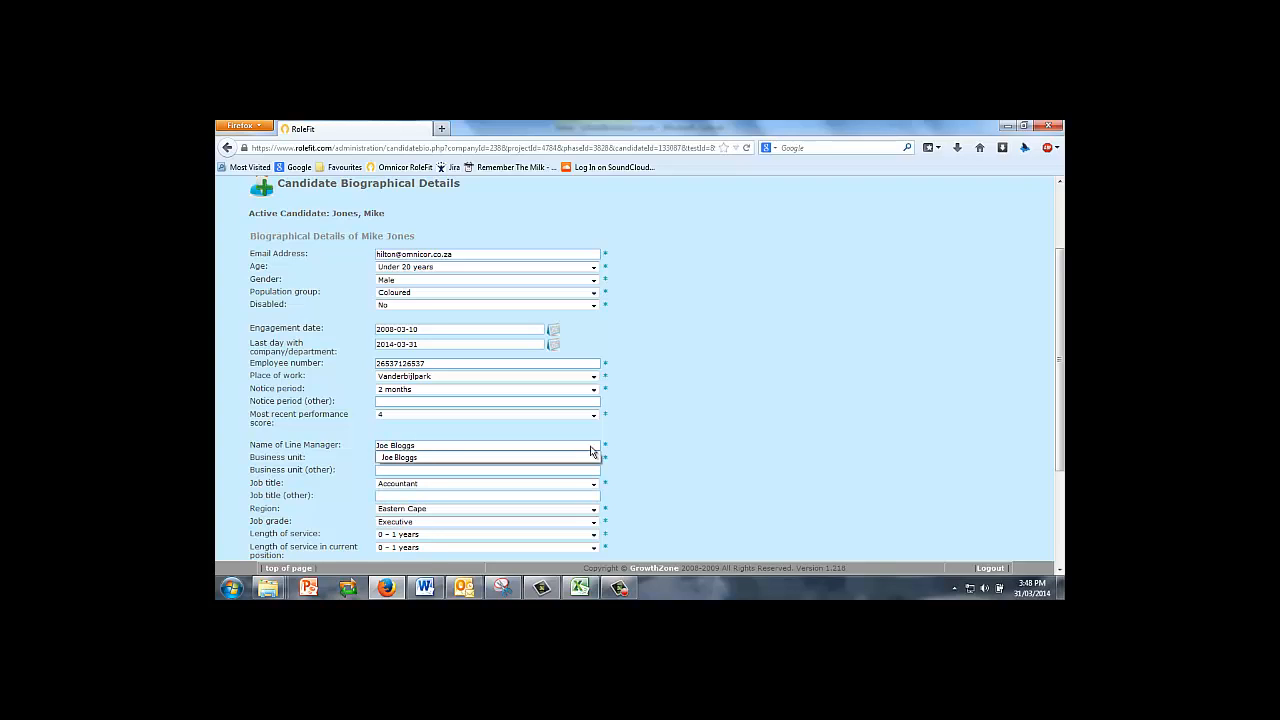
click(672, 465)
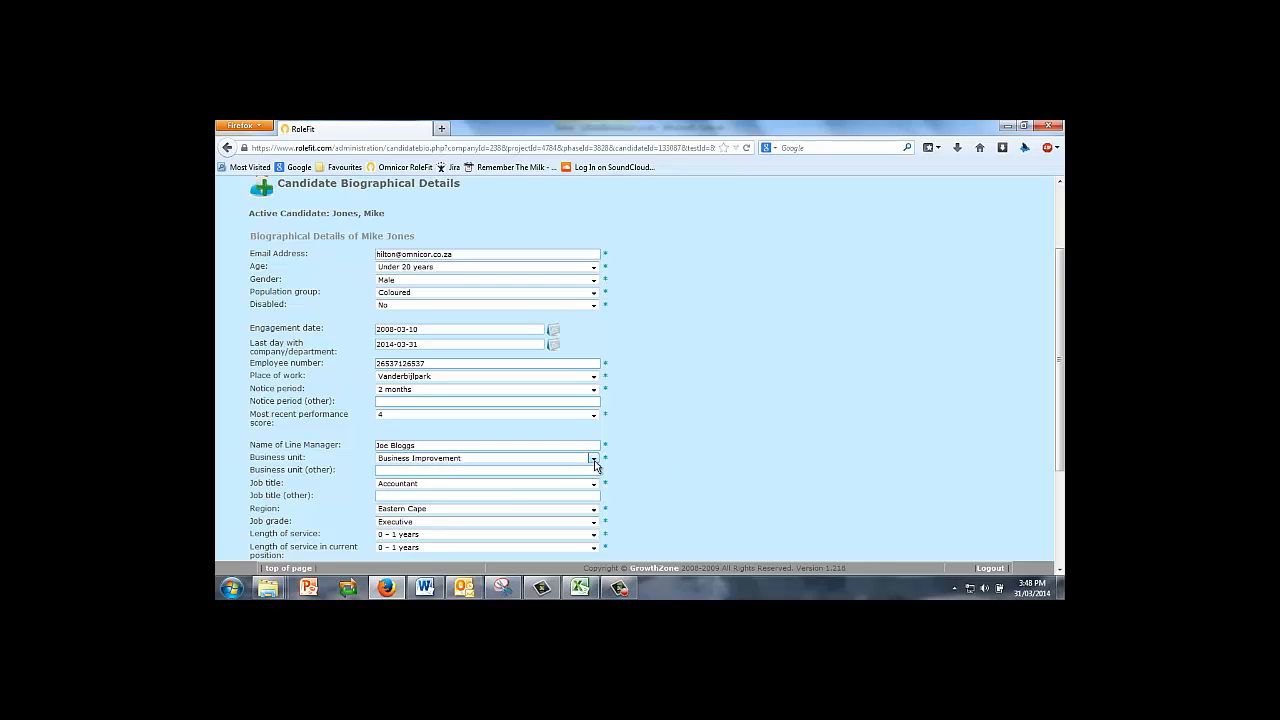
Set job title Candidate Engineer, grade EM, and both service lengths to 6 - 9 years.
drag(1062, 342, 1062, 430)
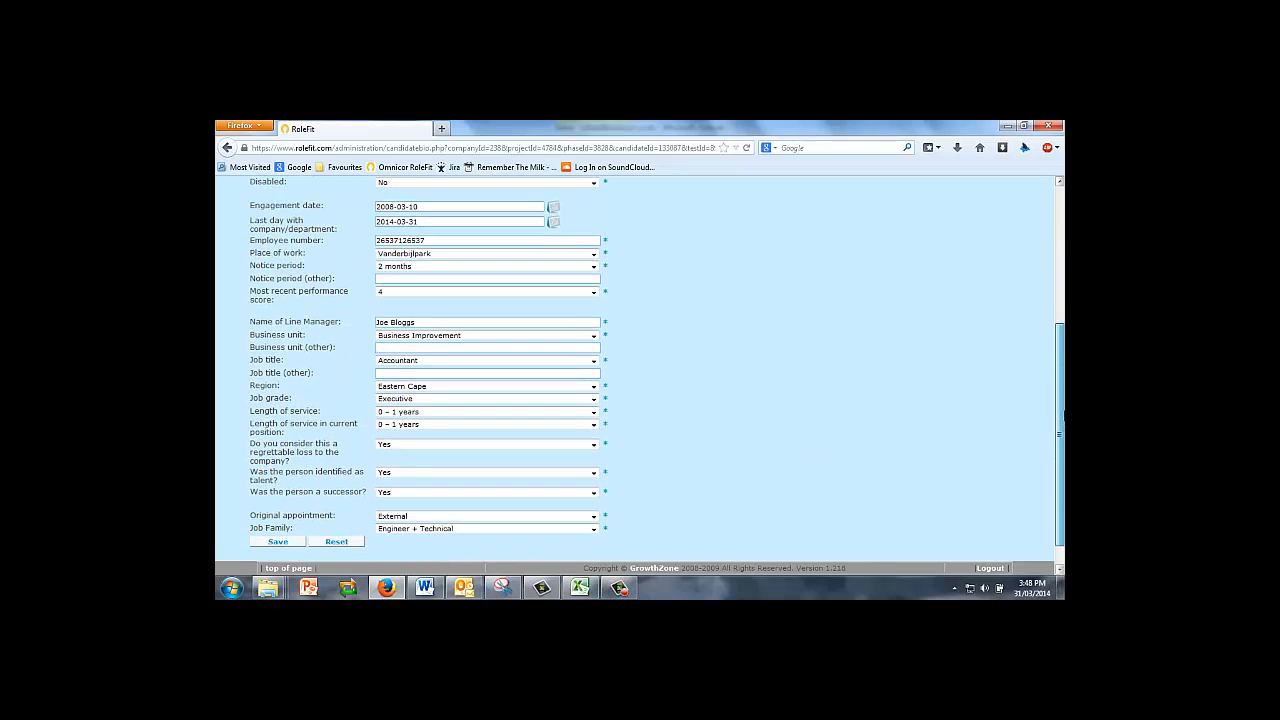
click(594, 362)
click(423, 404)
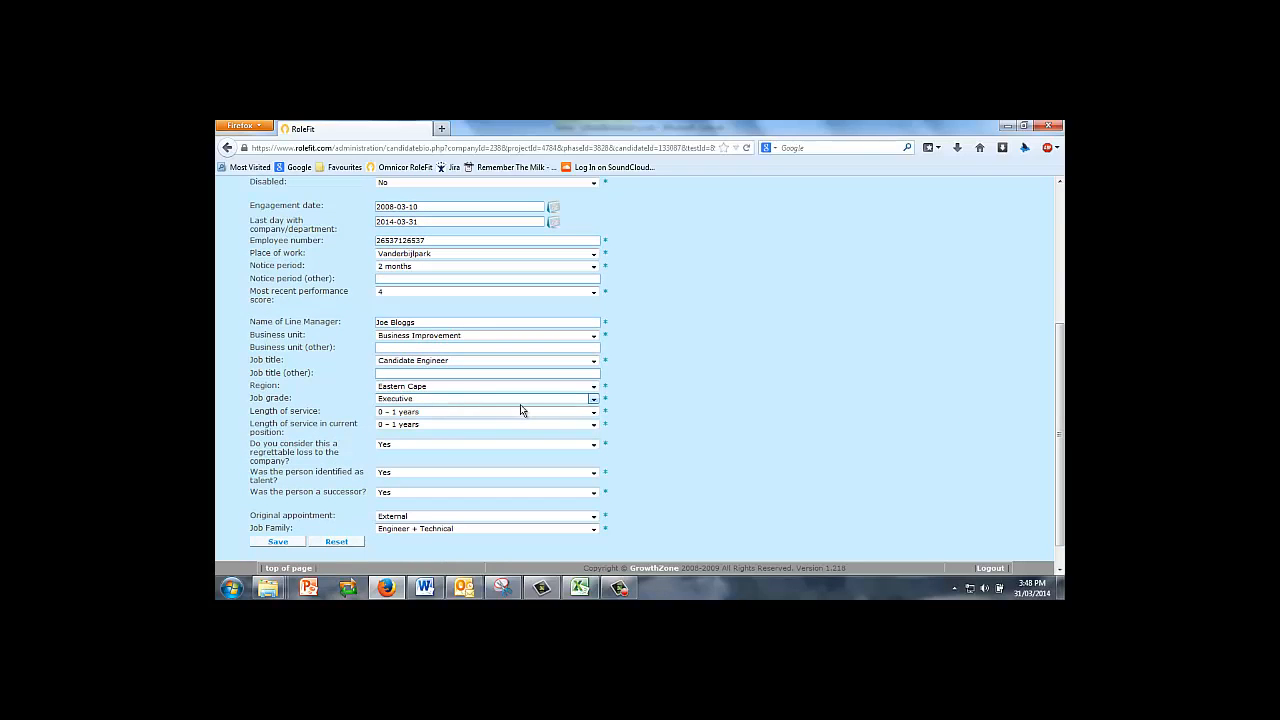
click(593, 398)
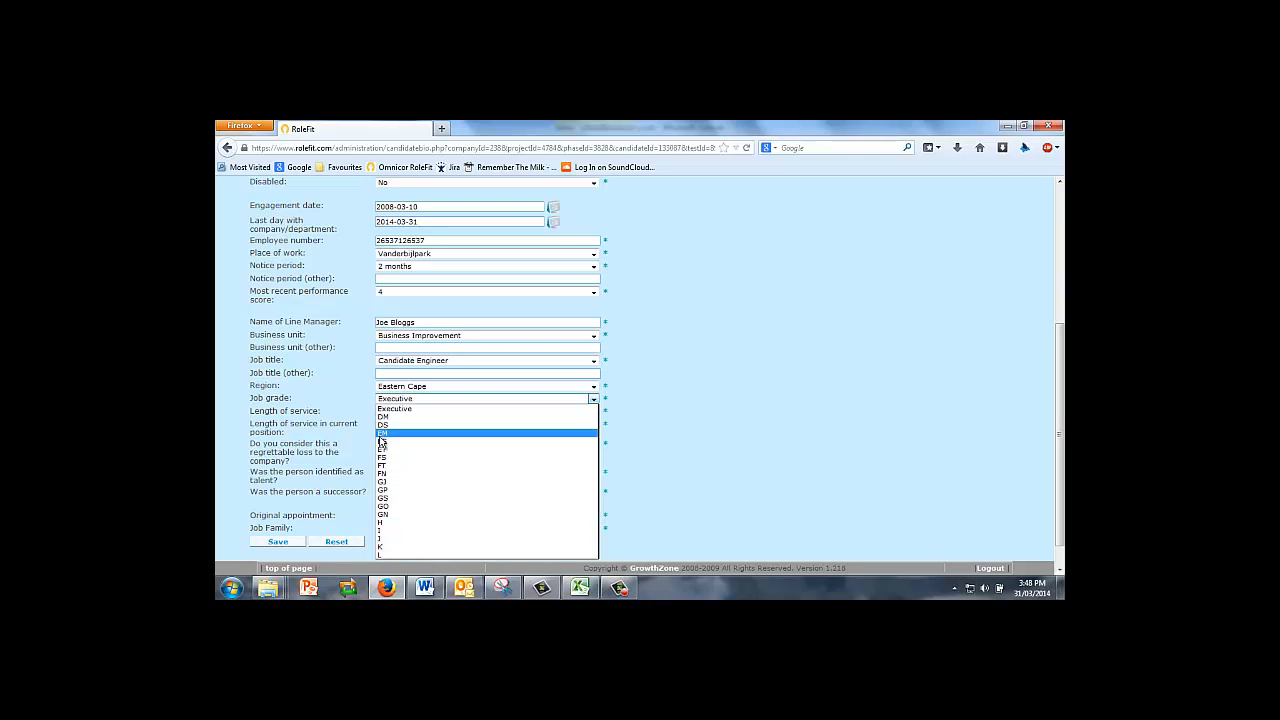
click(381, 434)
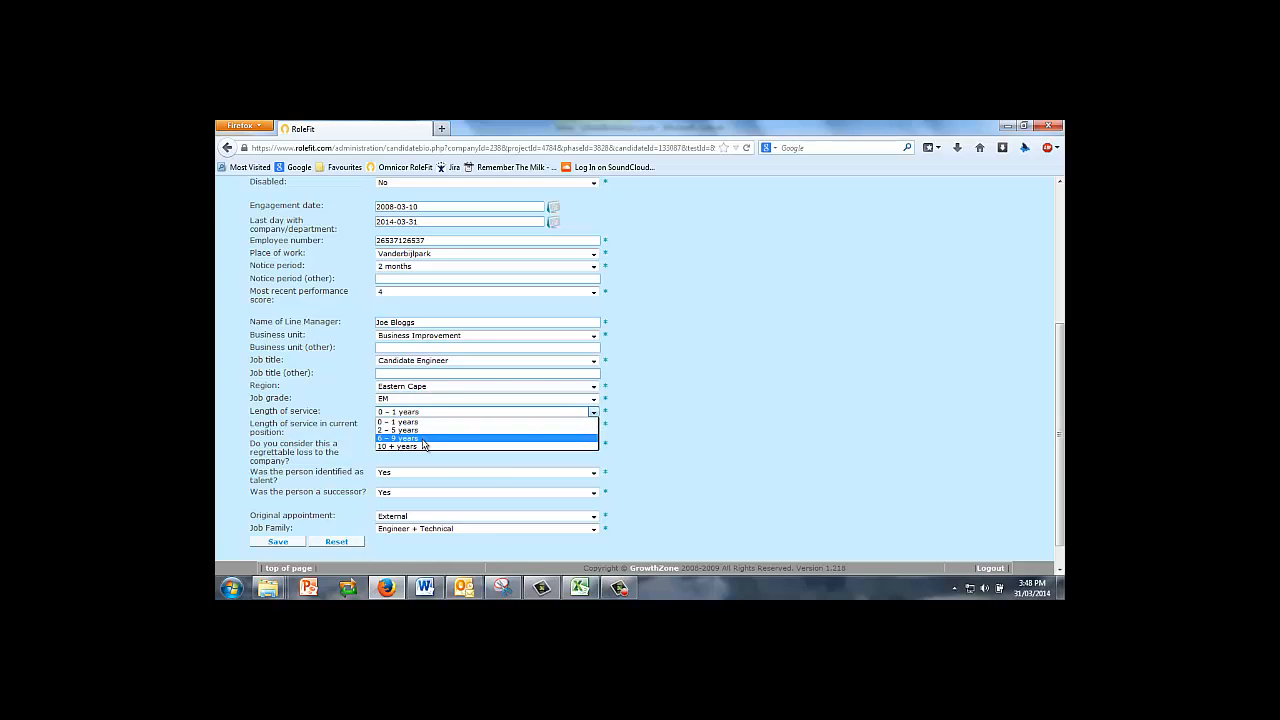
click(428, 438)
click(596, 432)
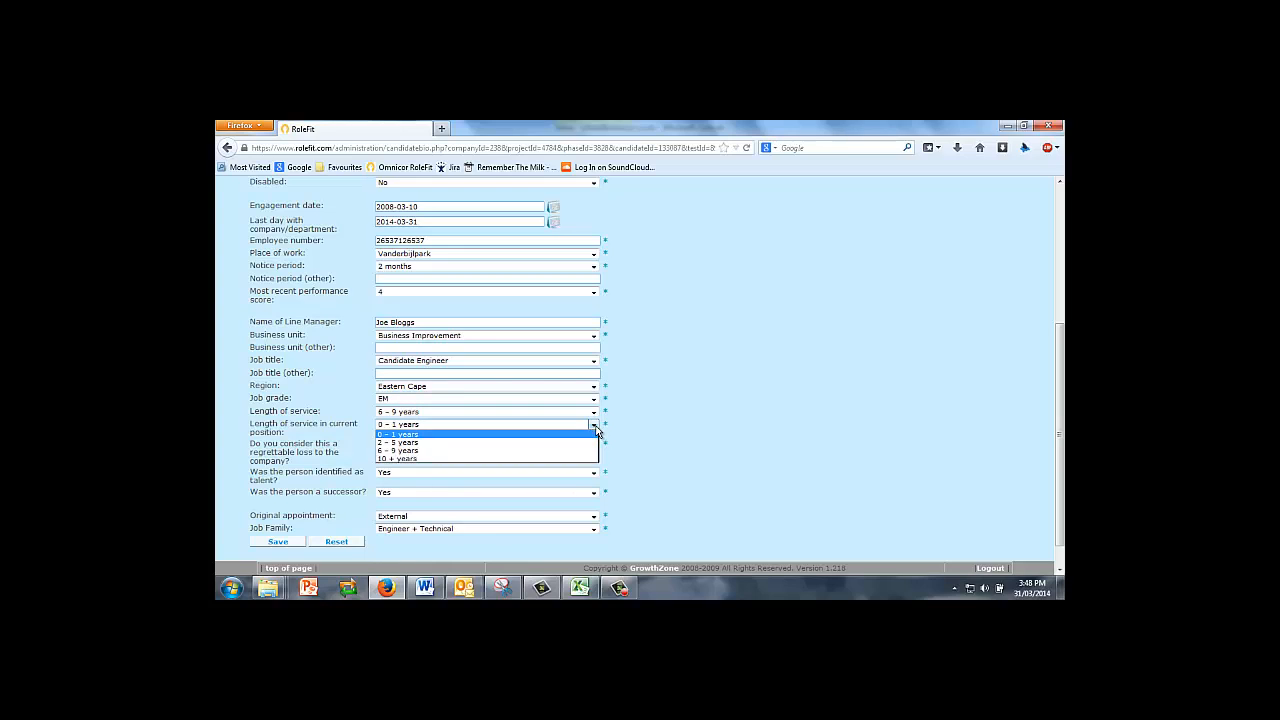
click(428, 459)
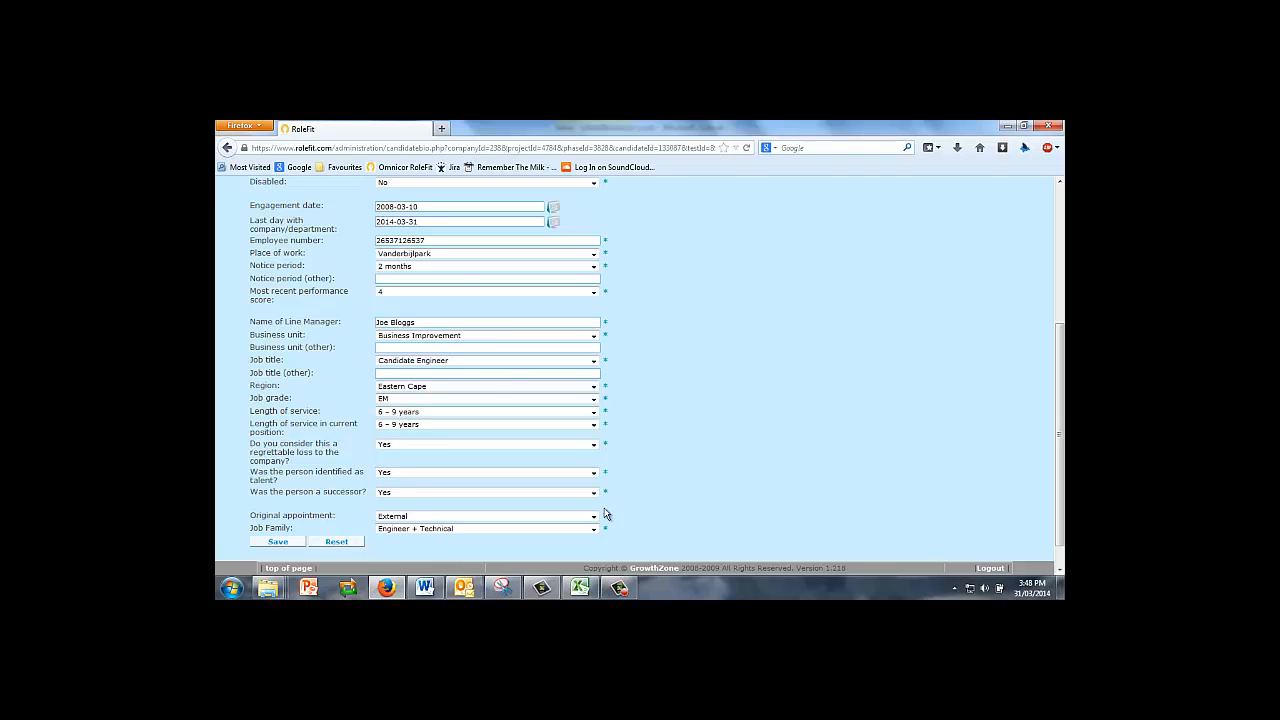
Answer No to regrettable loss, identified as talent, and successor.
click(596, 449)
click(459, 466)
click(595, 473)
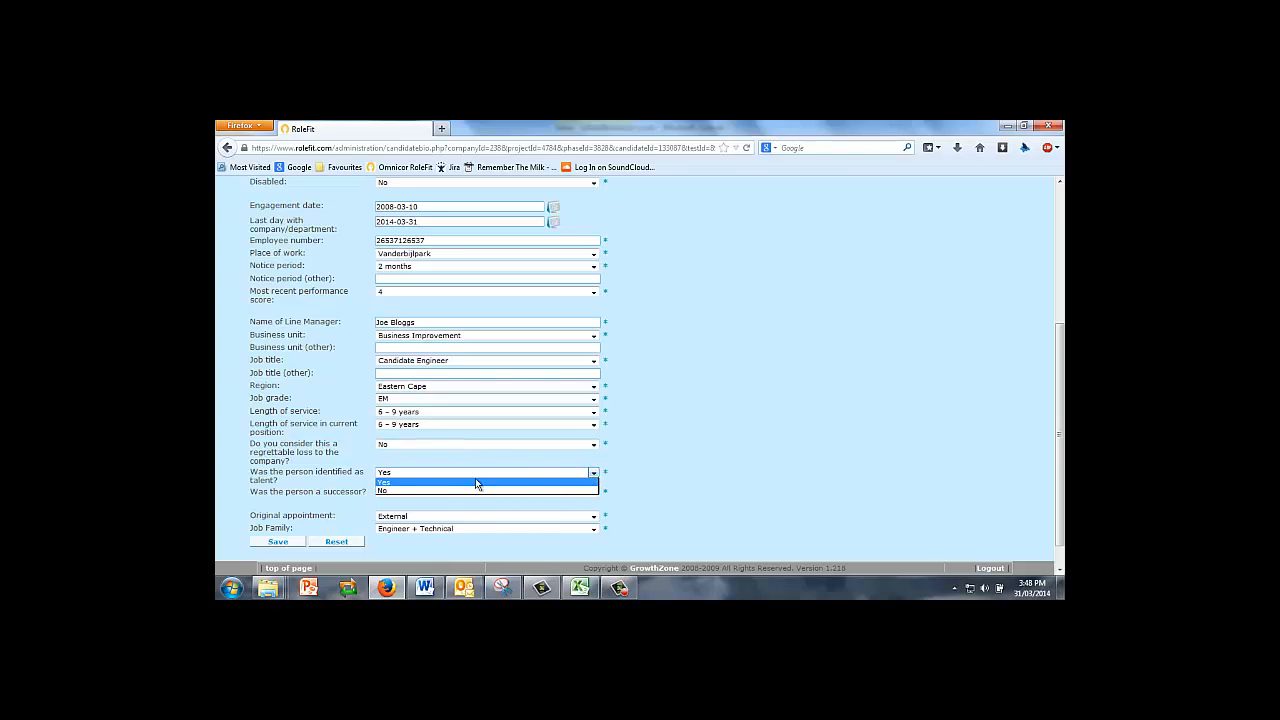
click(388, 489)
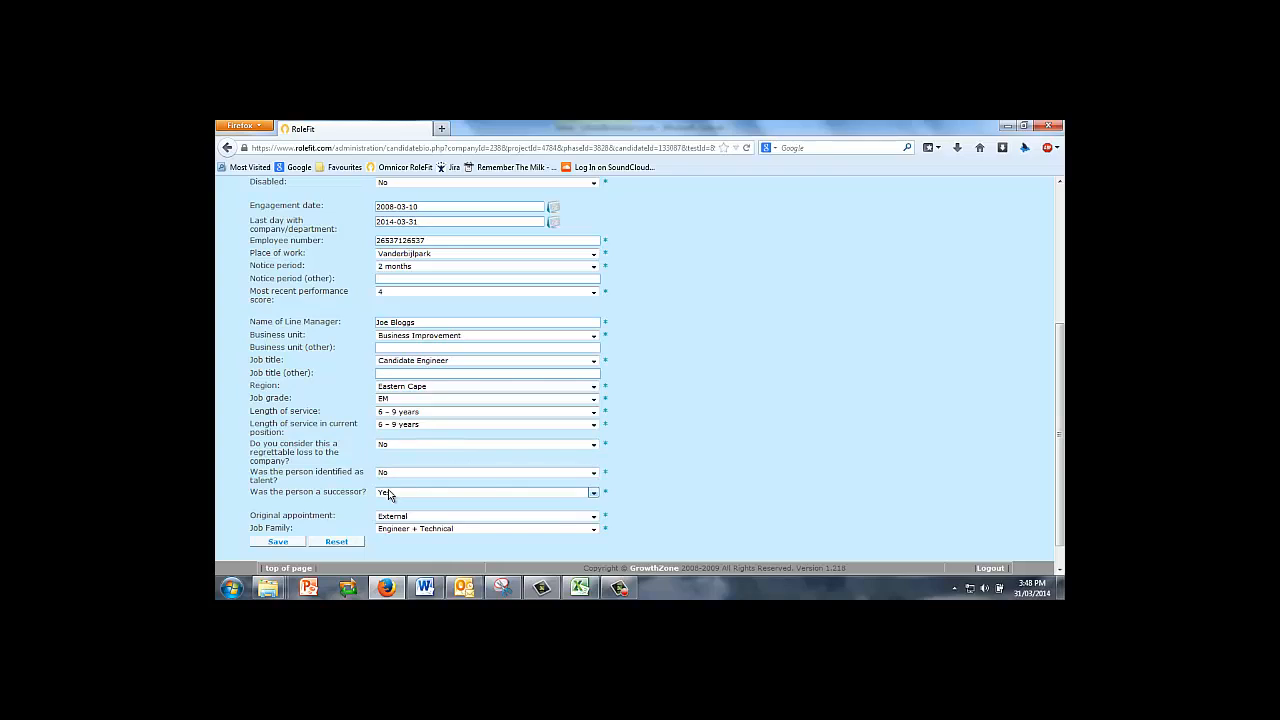
click(593, 492)
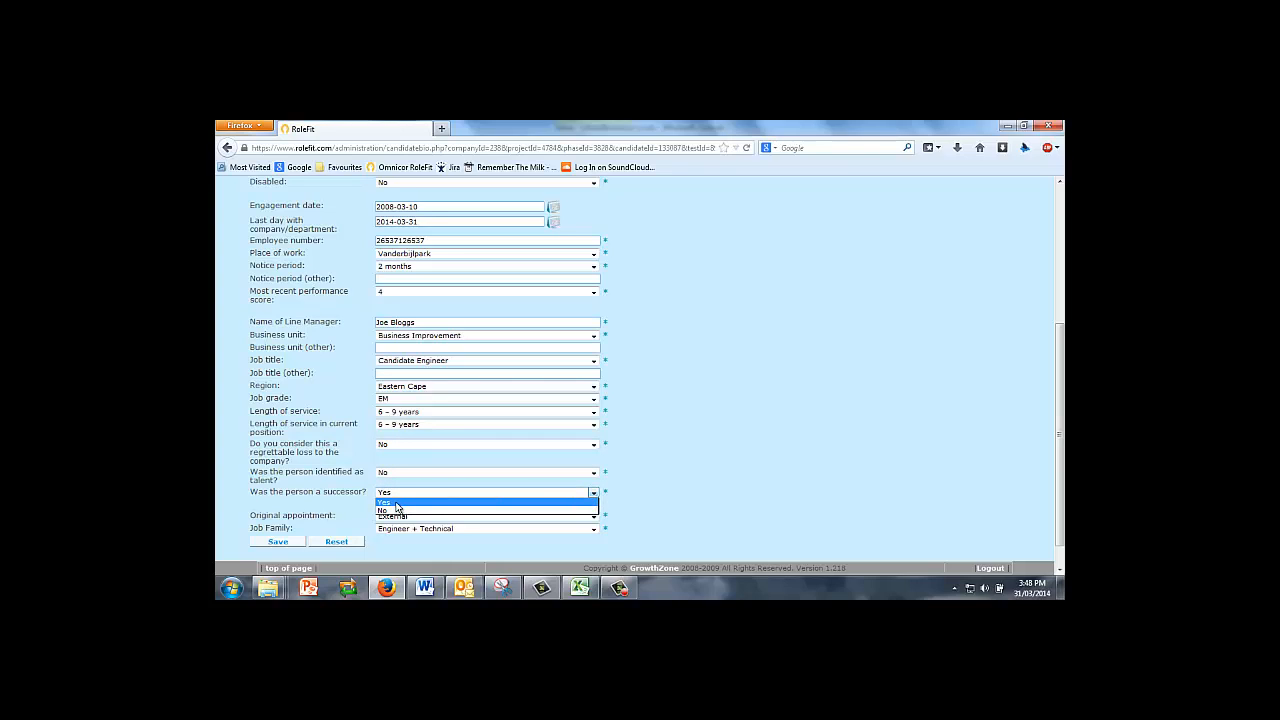
click(390, 510)
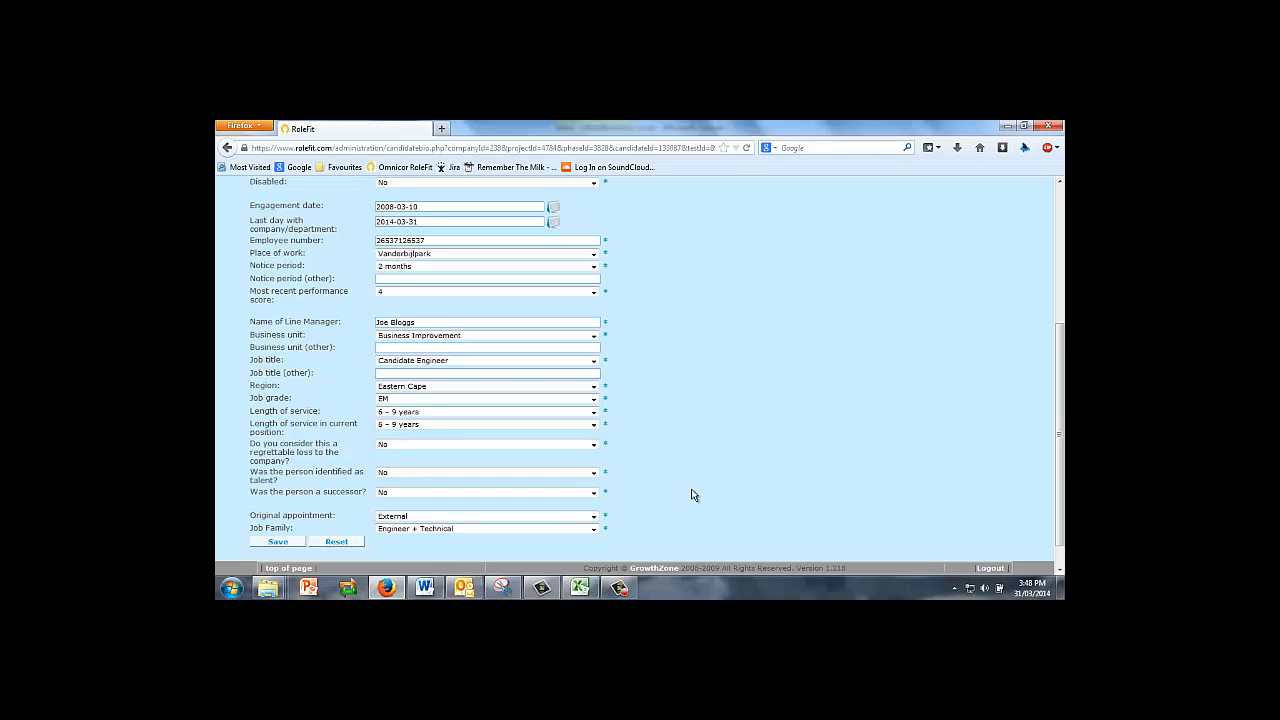
Close the Windows colour-scheme prompt and set Job Family to Management.
scroll(1060, 356, down, 1)
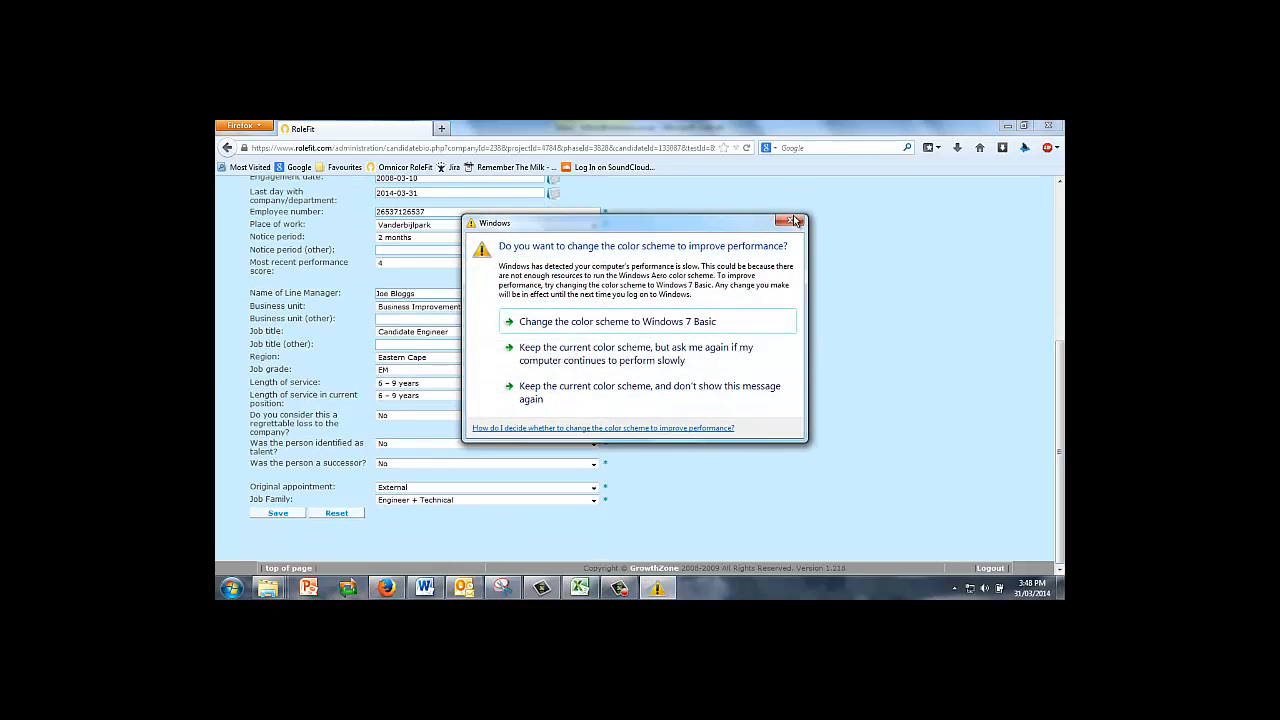
click(795, 220)
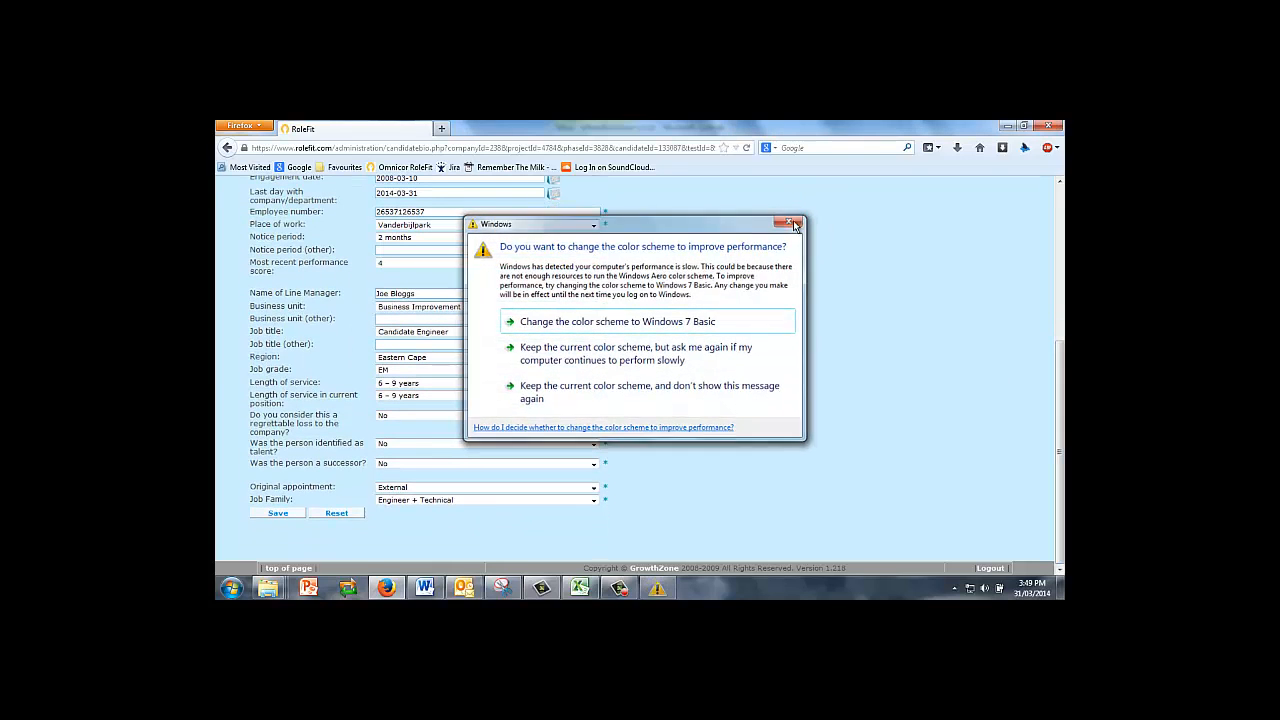
click(593, 502)
click(409, 533)
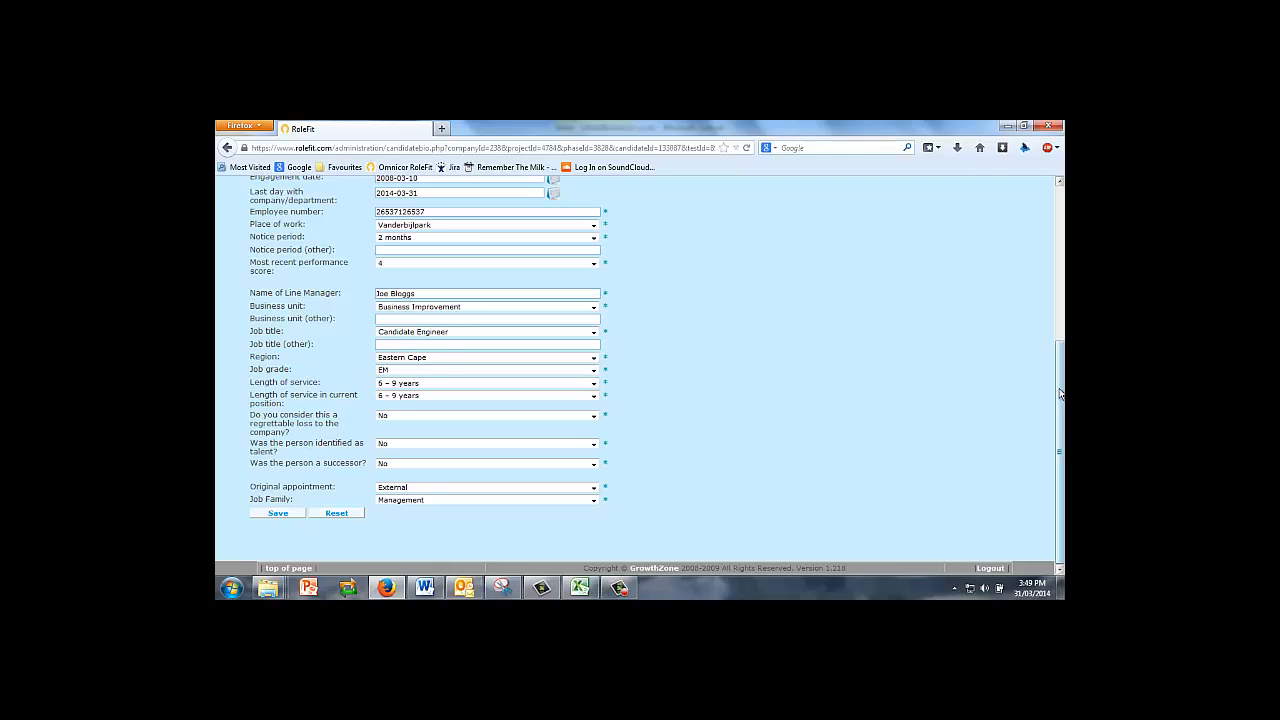
drag(1060, 390, 1062, 343)
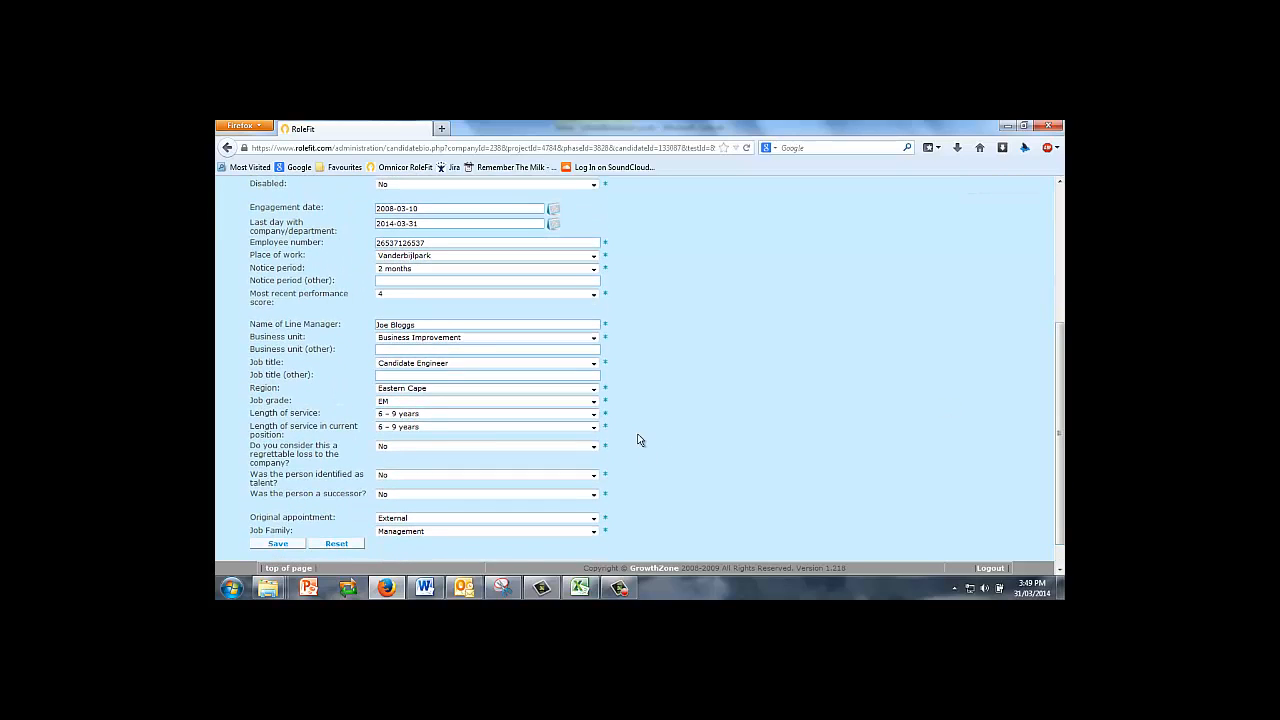
Save the candidate's biographical details, sending their survey invitation.
click(277, 545)
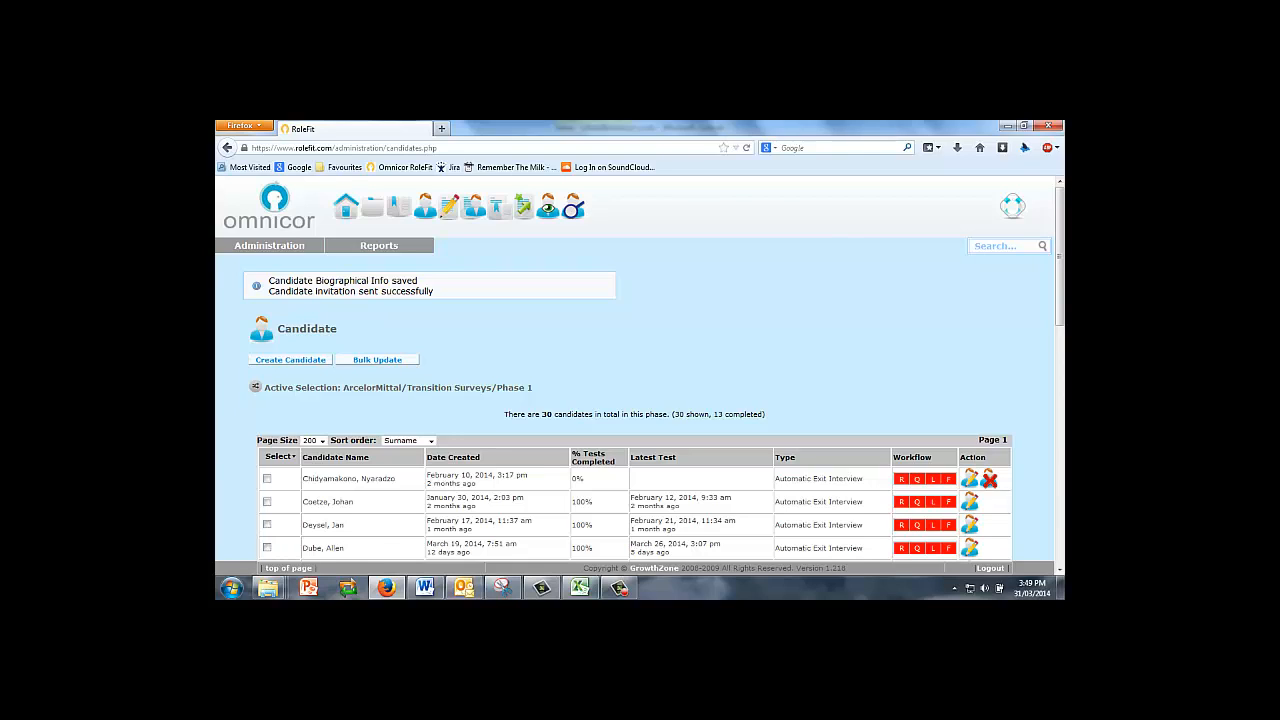
click(619, 589)
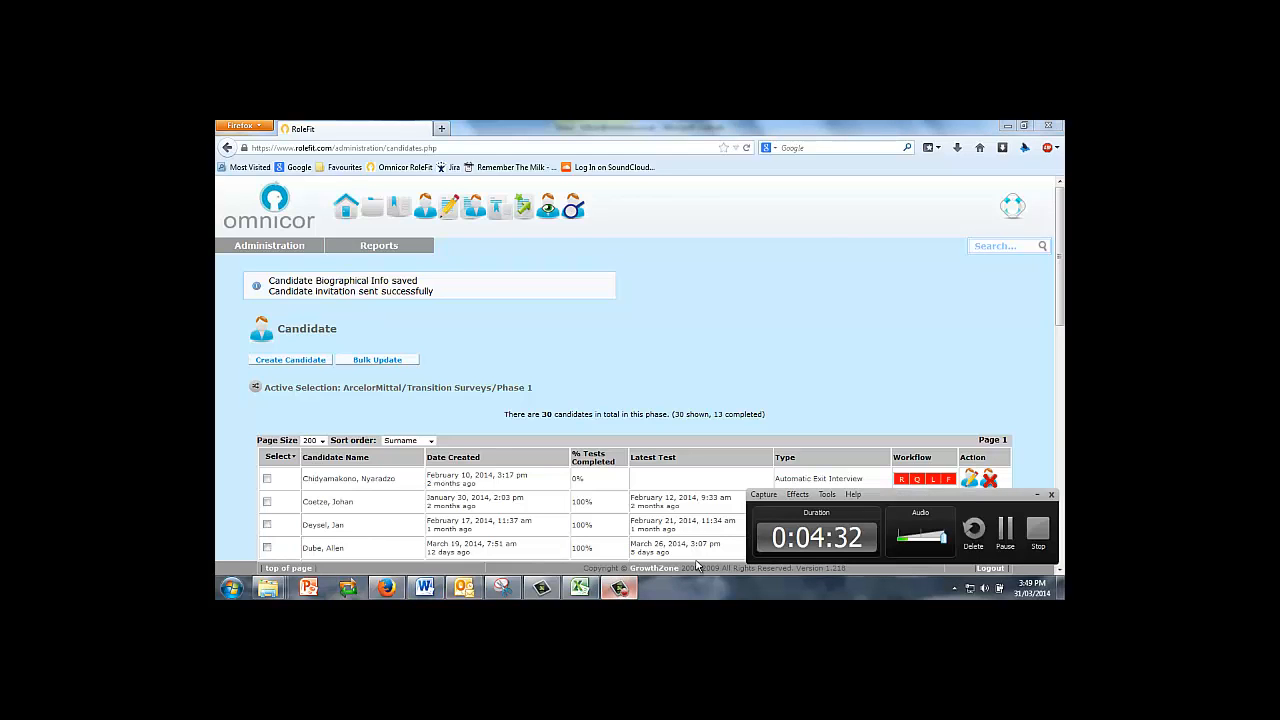
click(1005, 533)
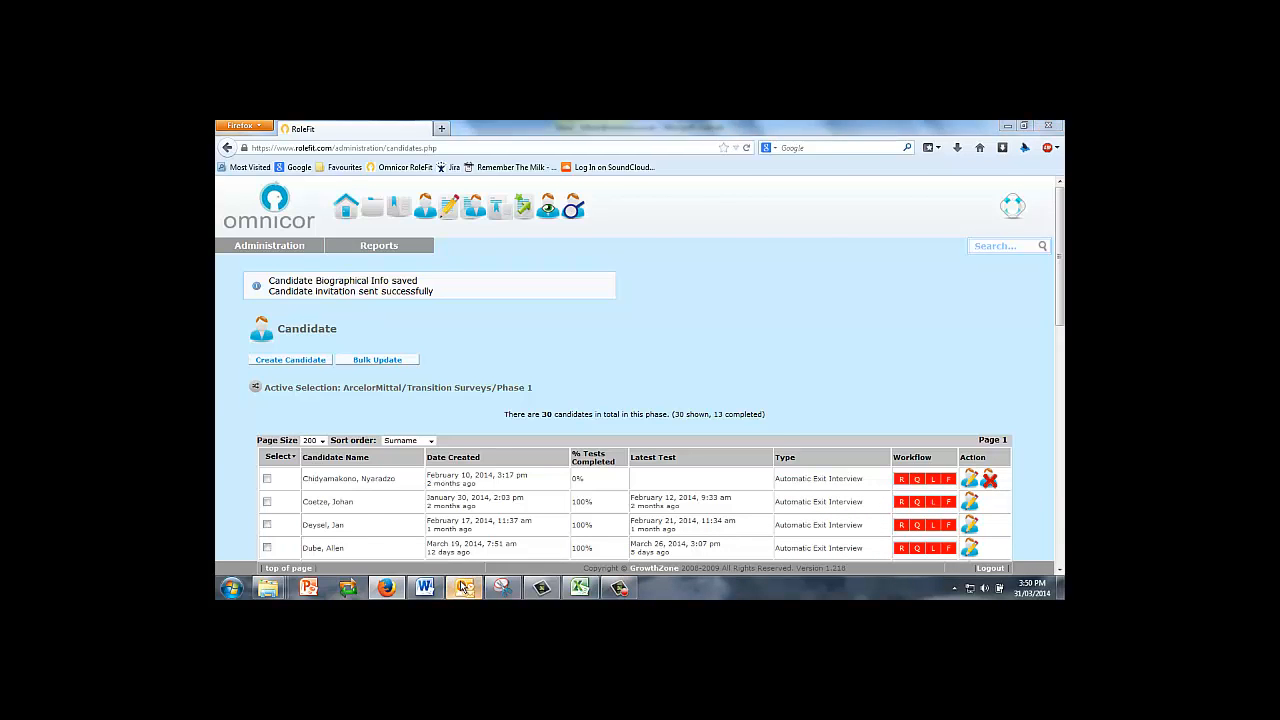
Open the Exit Survey invitation e-mail from the Outlook inbox.
click(464, 588)
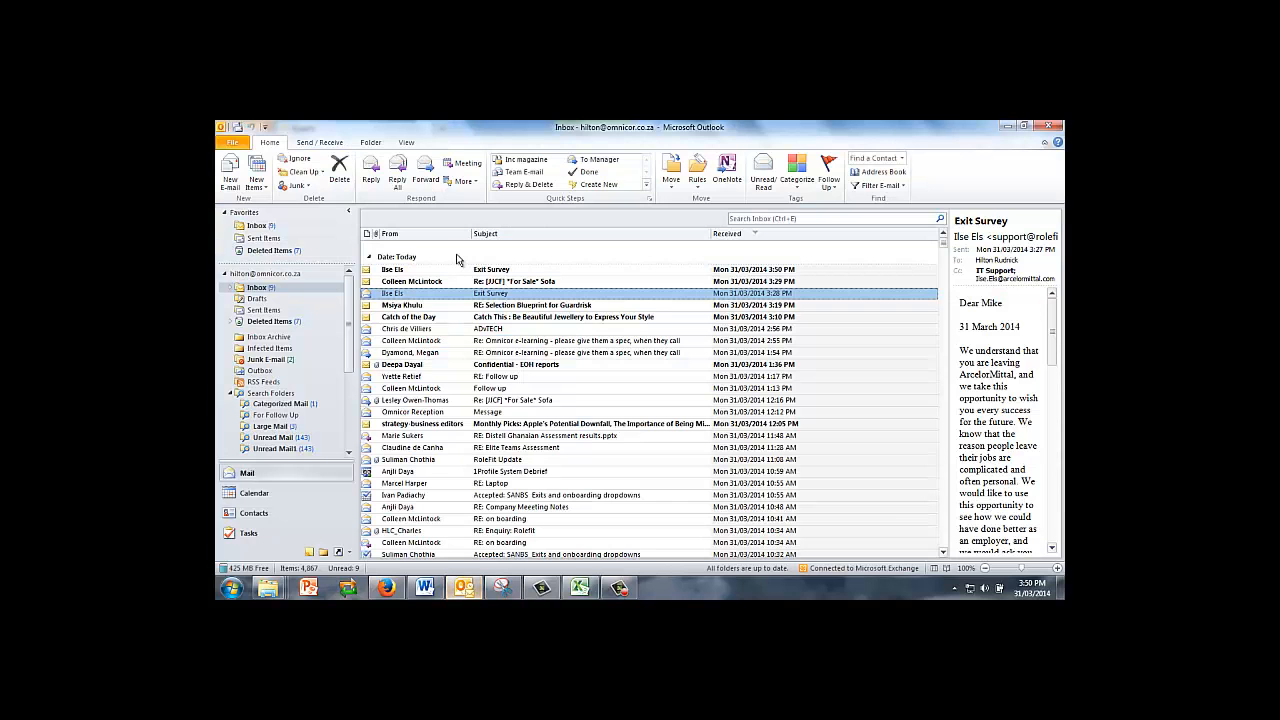
double_click(463, 270)
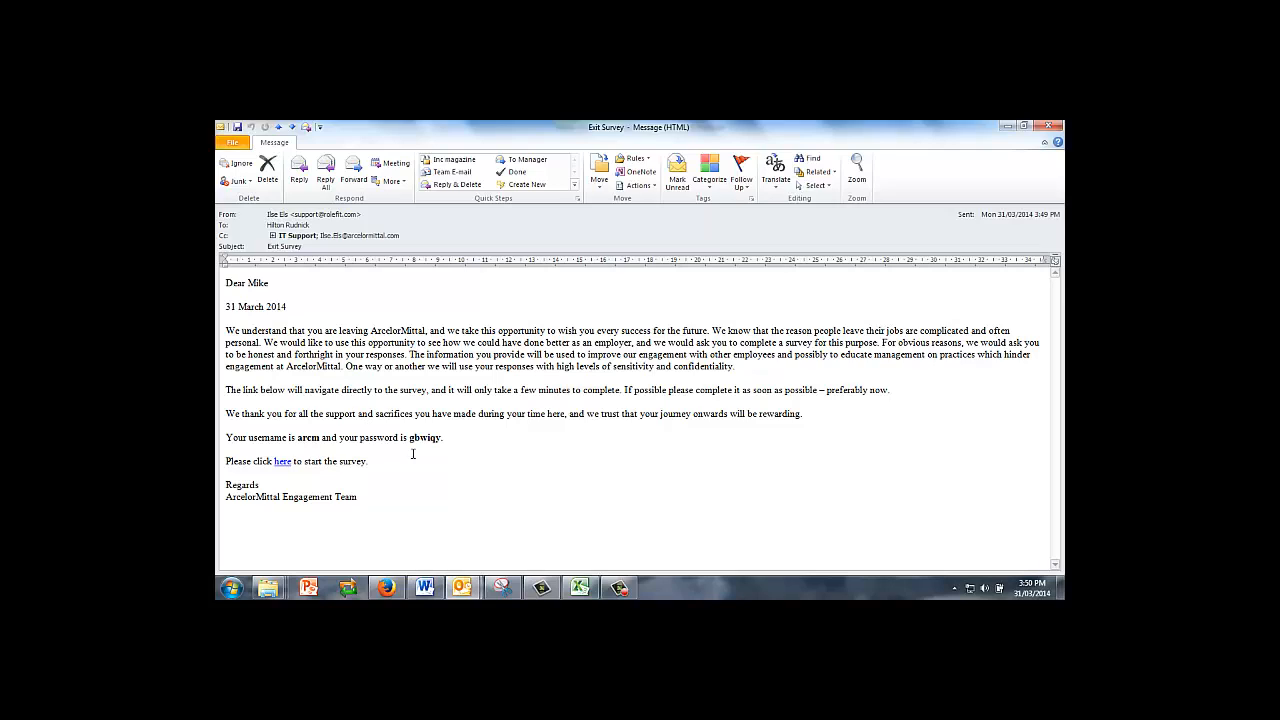
mouse_move(284, 466)
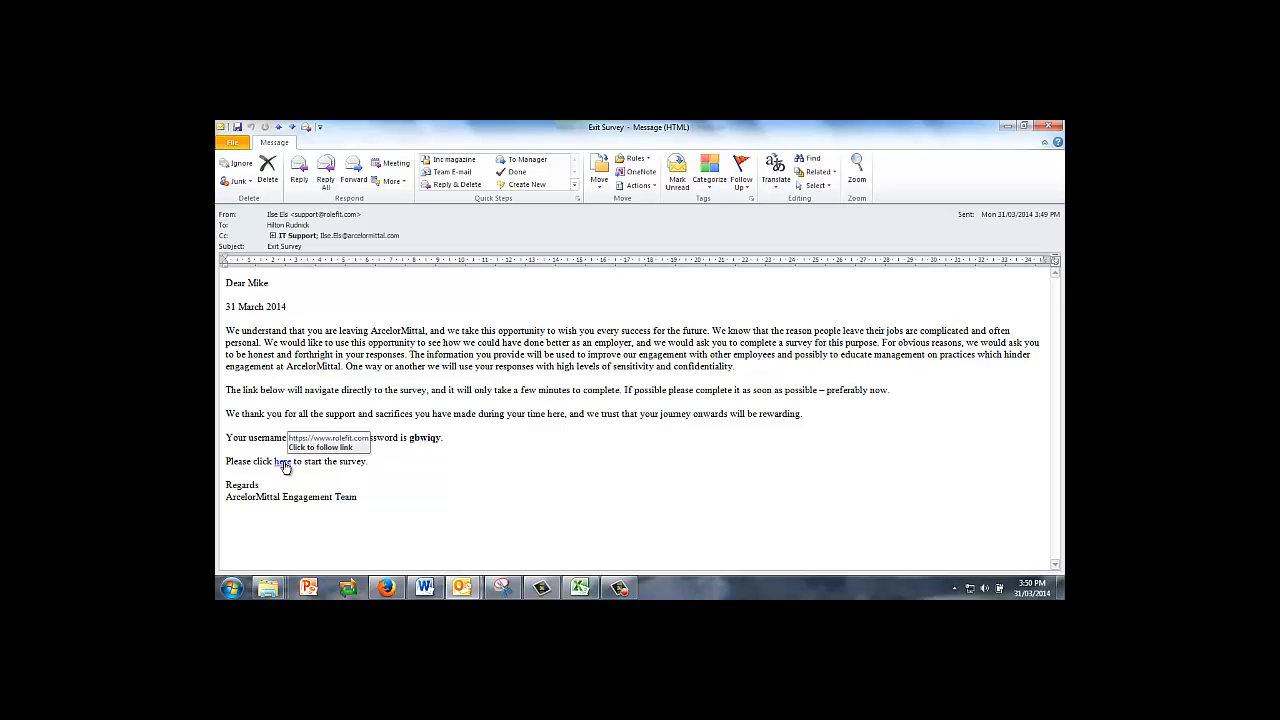